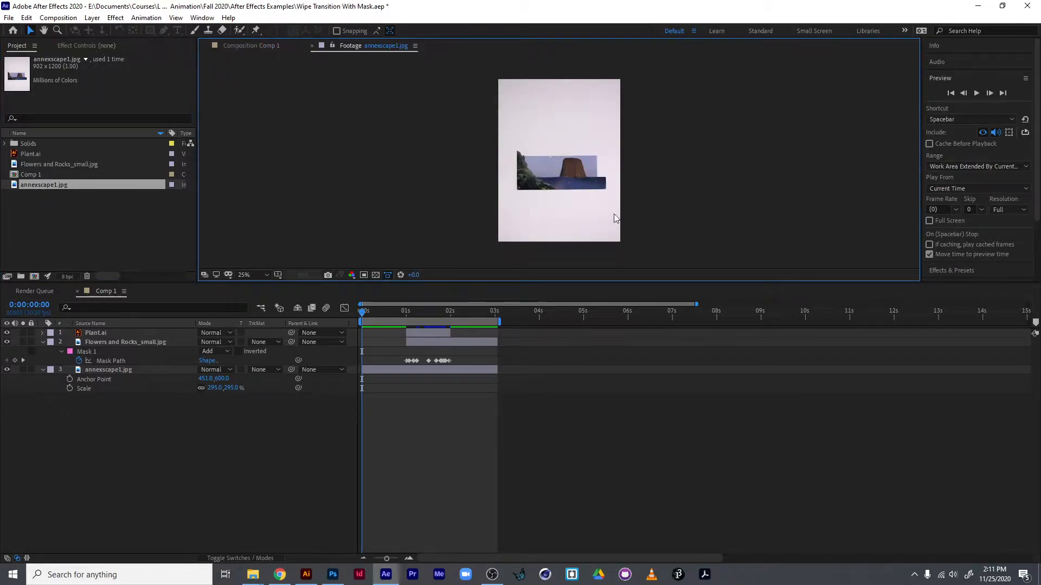
View the Flowers and Rocks_small.jpg and Plant.ai footage, and open Comp 1
double_click(68, 164)
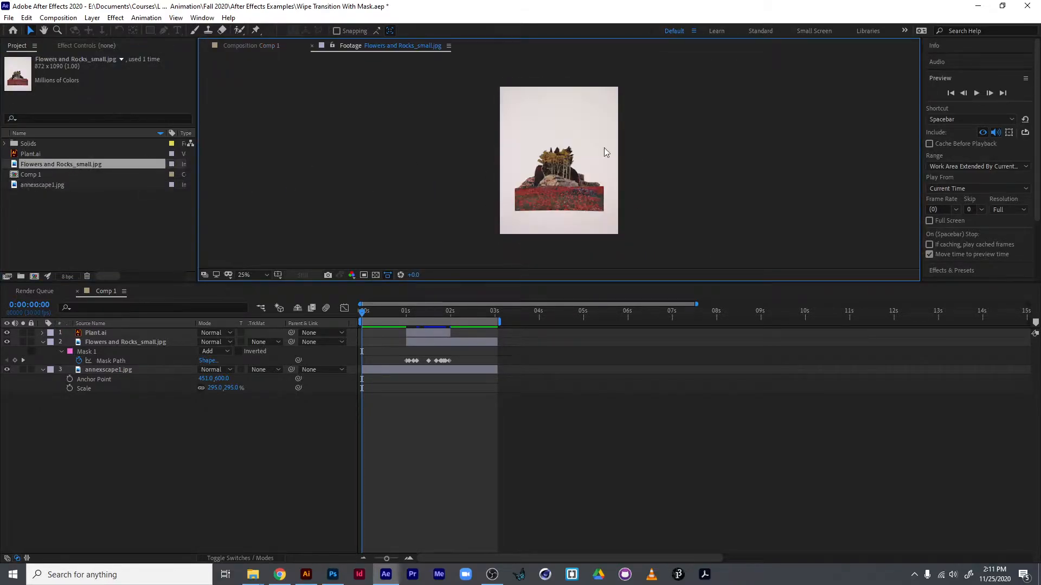
double_click(95, 153)
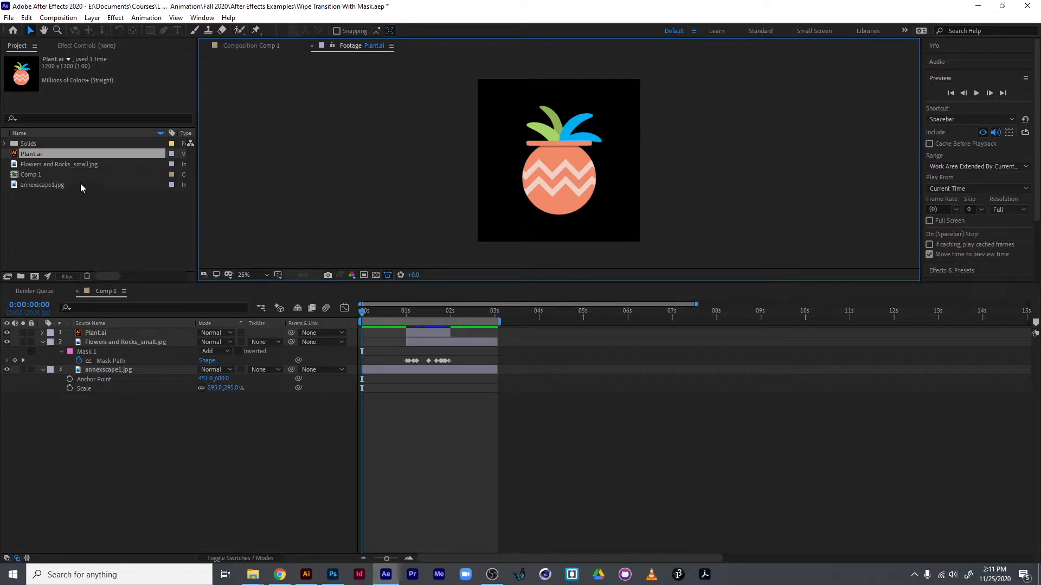
double_click(46, 175)
Examine the existing wipe transition in Comp 1 layer by layer and play it from the start
drag(361, 309, 368, 309)
click(385, 369)
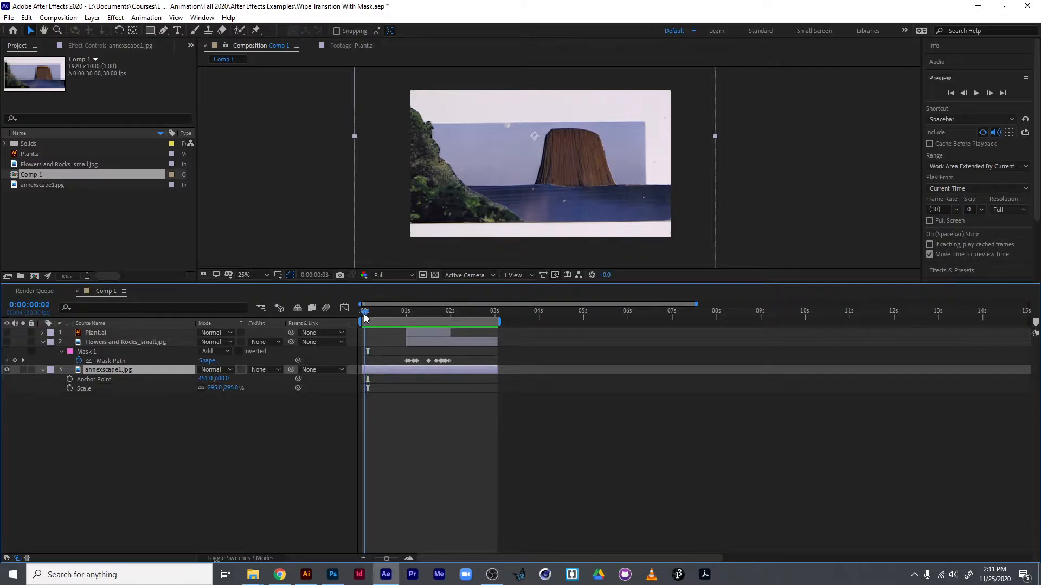
key(Home)
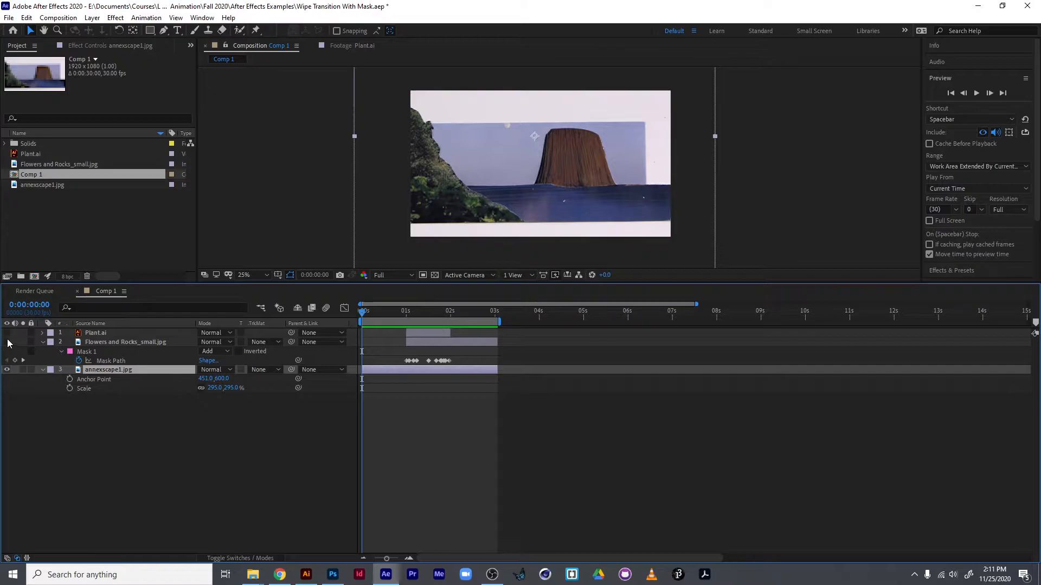
drag(363, 310, 426, 332)
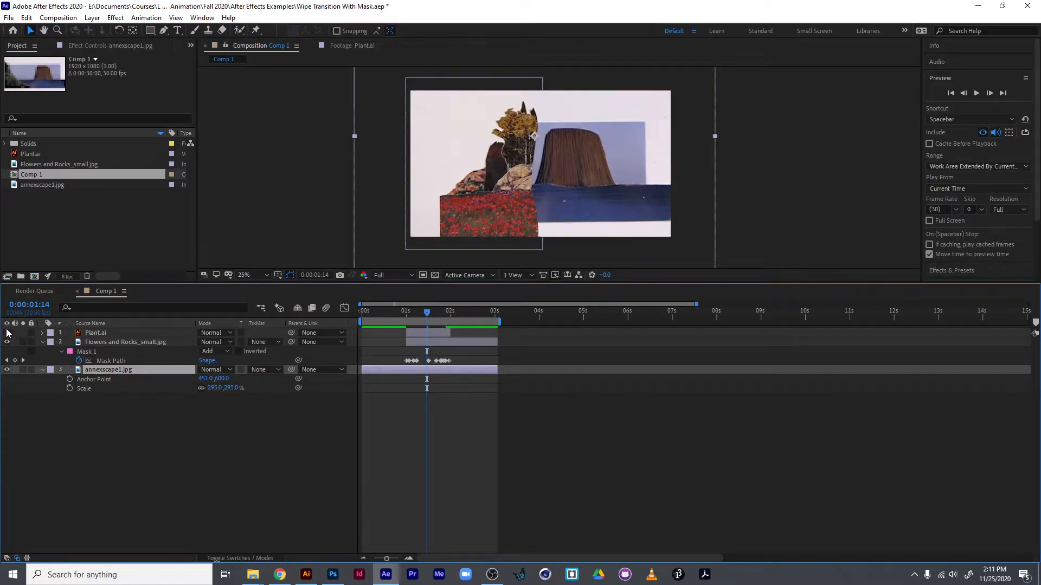
click(34, 338)
click(8, 333)
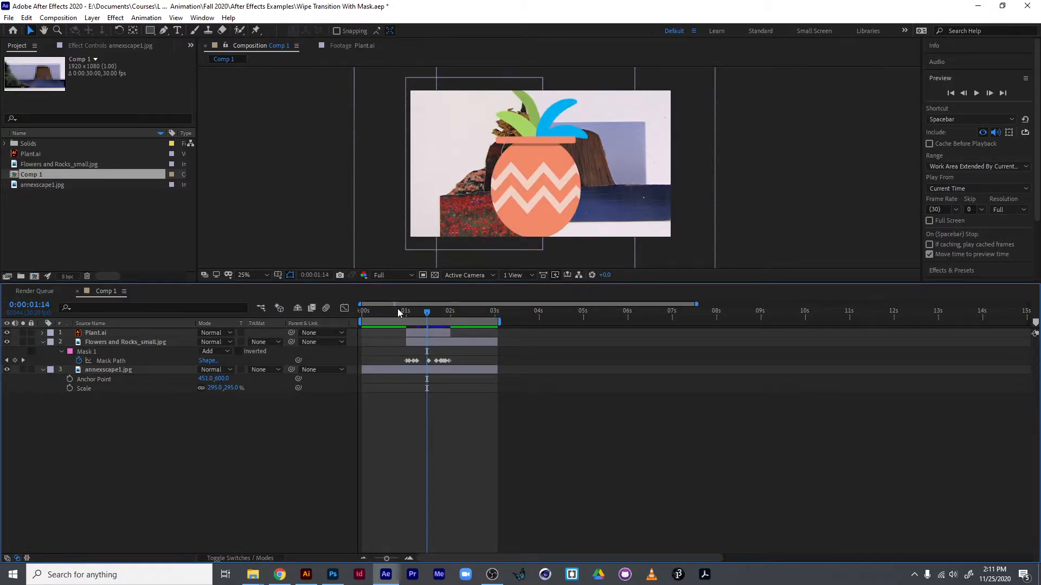
drag(407, 313, 338, 324)
key(space)
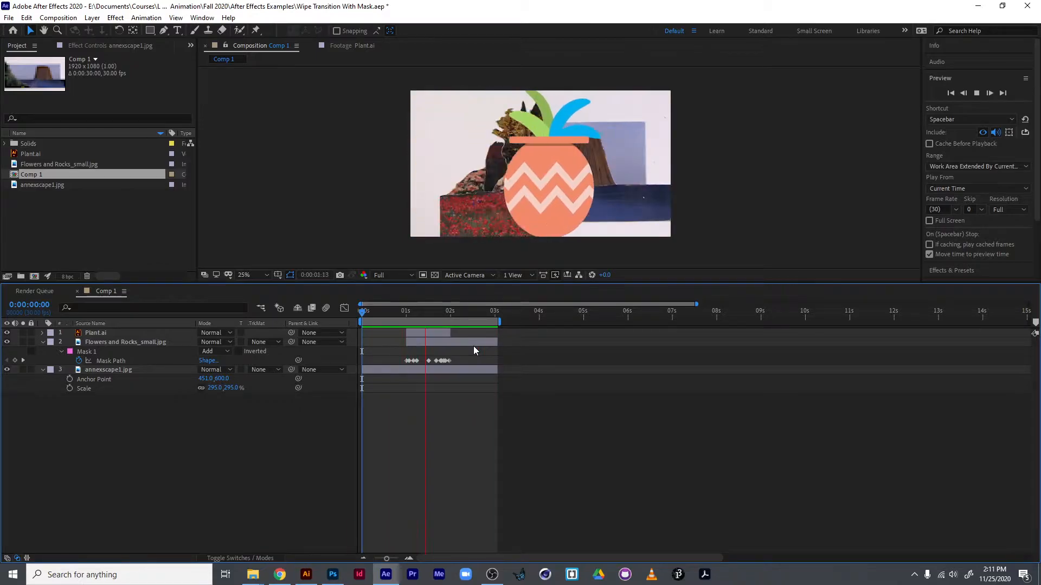
key(space)
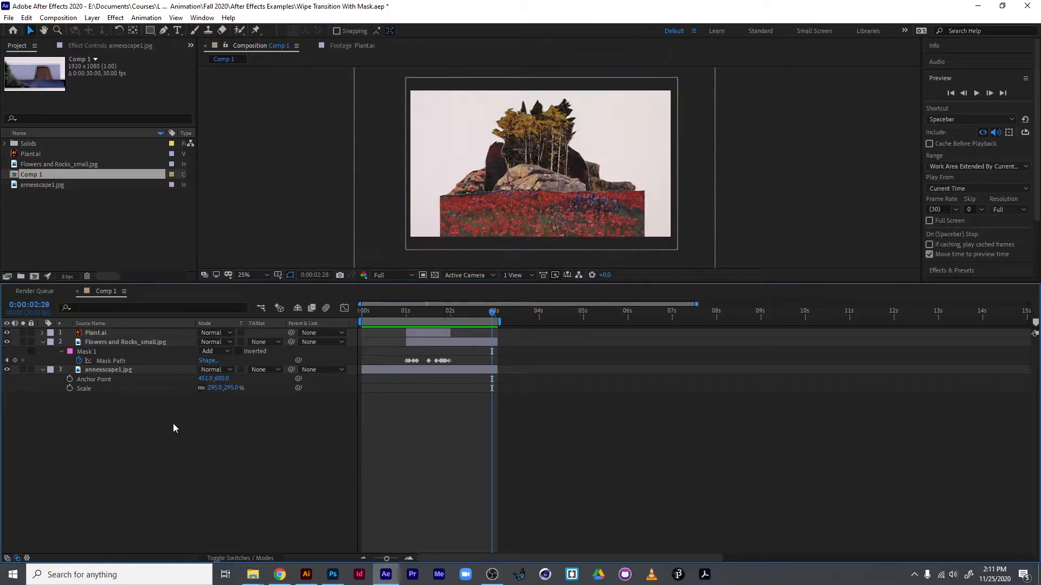
Delete all three layers and their masks from Comp 1
drag(188, 440, 23, 322)
key(Delete)
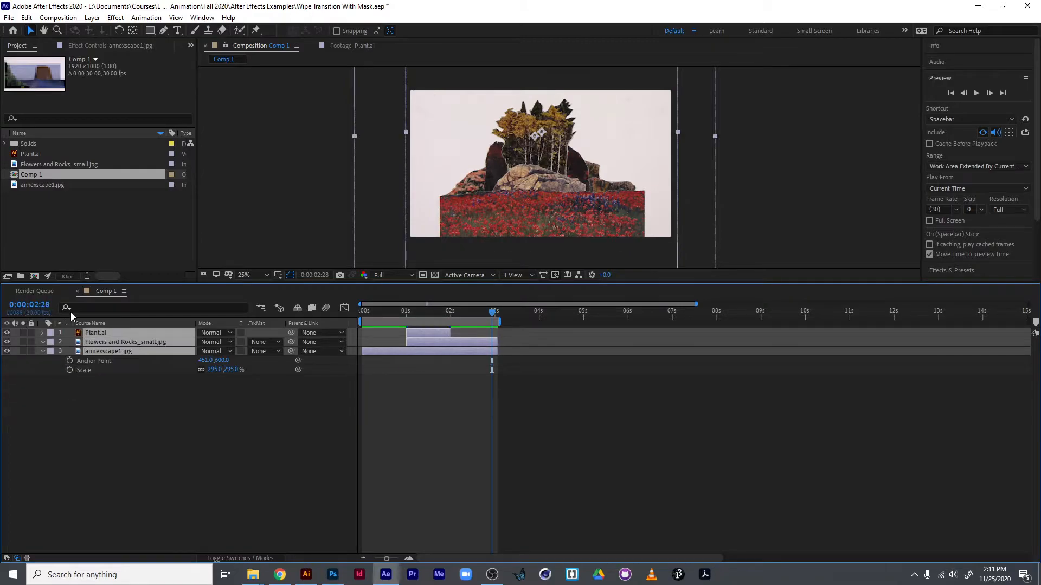
key(Delete)
Save the project as a new file named Wipe Transition With Mask_a
key(ctrl+shift+s)
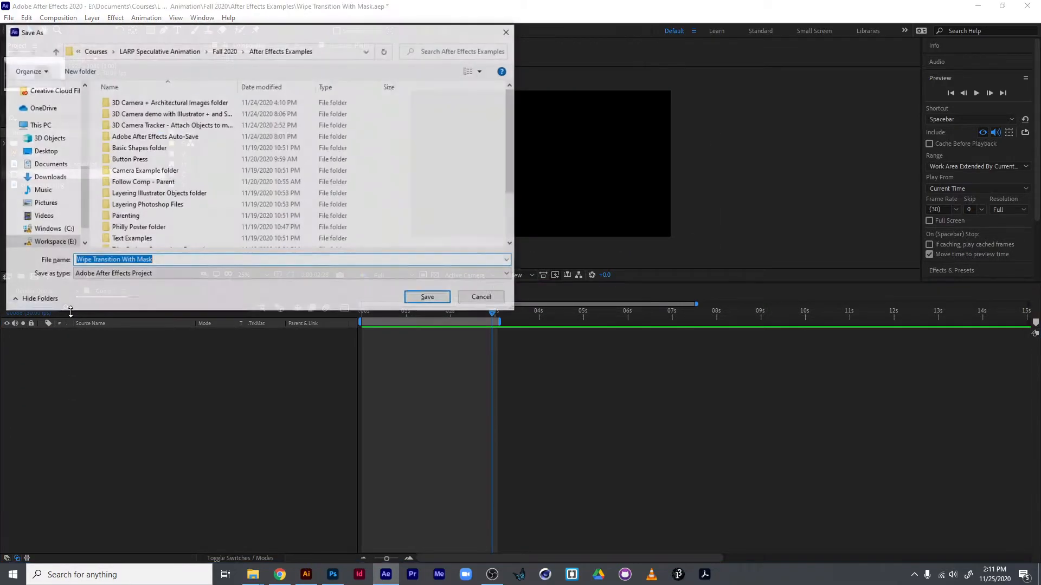
text(_a)
key(Return)
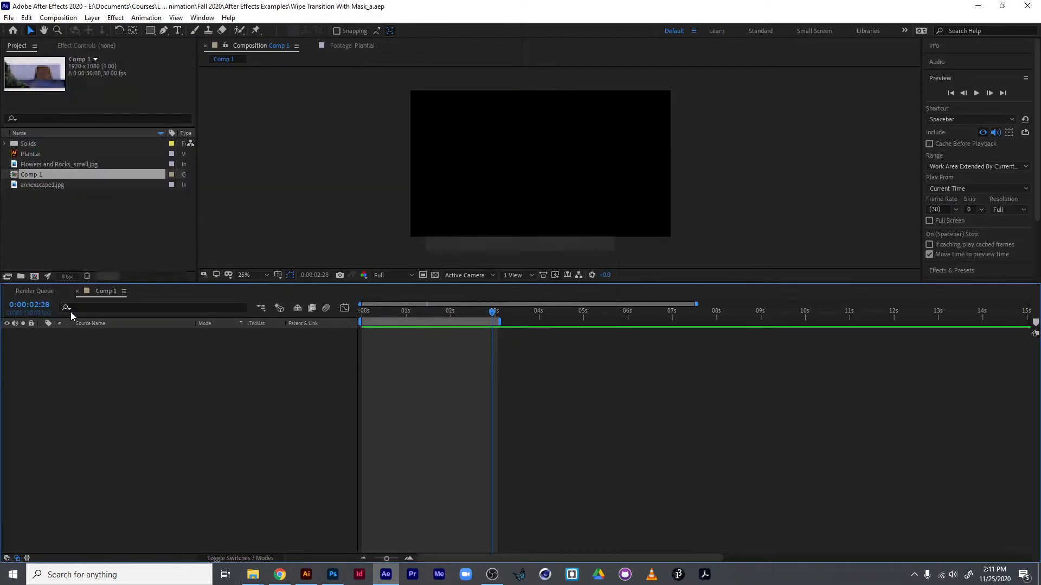
Add annexscape1.jpg, Flowers and Rocks_small.jpg and Plant.ai to Comp 1, with Plant.ai as the uppermost layer
click(53, 185)
drag(54, 190, 108, 382)
drag(58, 167, 114, 385)
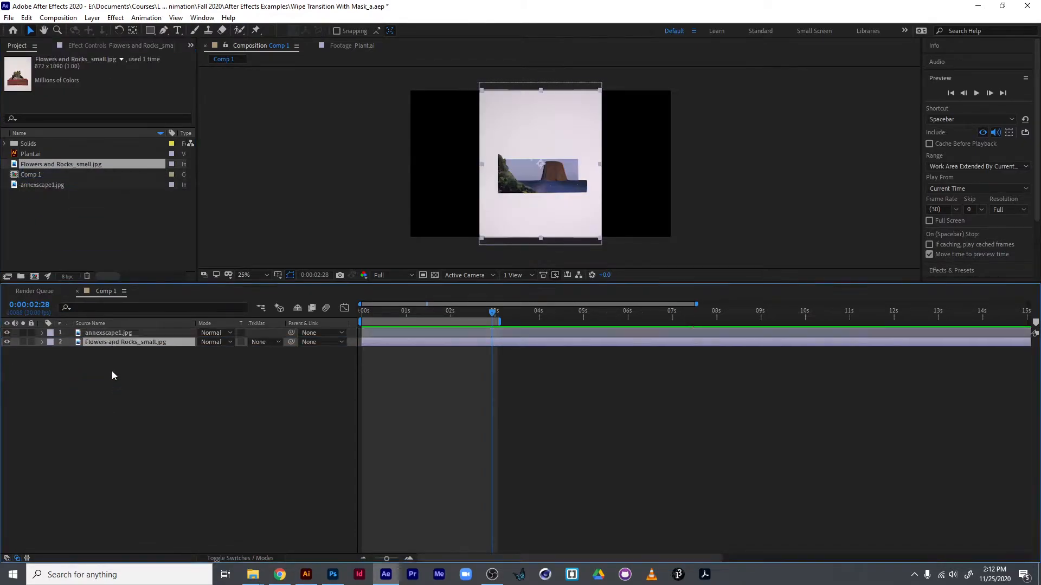
drag(31, 157, 102, 332)
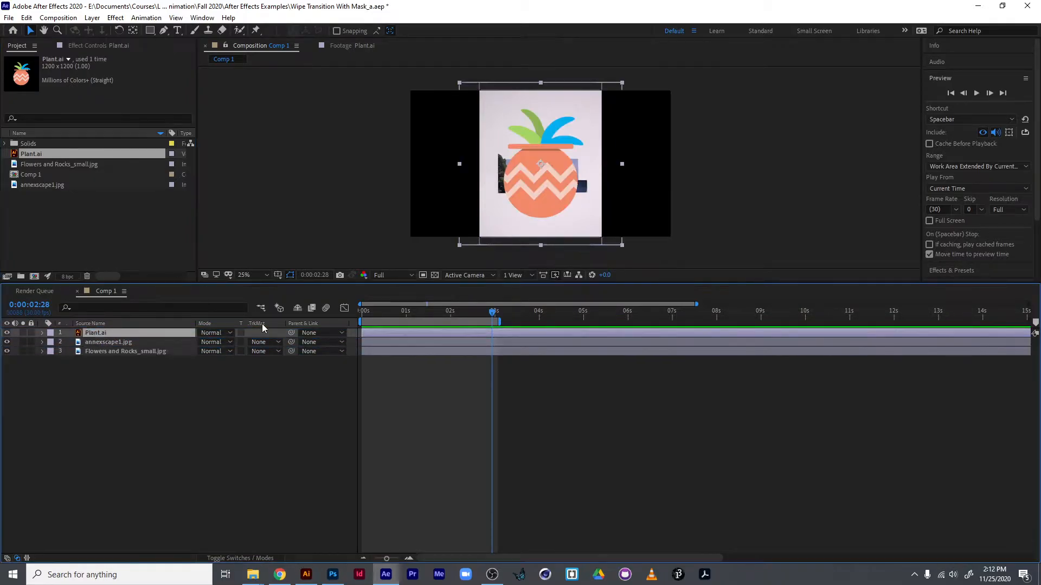
Hide Plant.ai, then scale annexscape1.jpg up to fill the frame width and shift it upward at the composition's start
click(7, 332)
drag(492, 312, 362, 312)
click(133, 351)
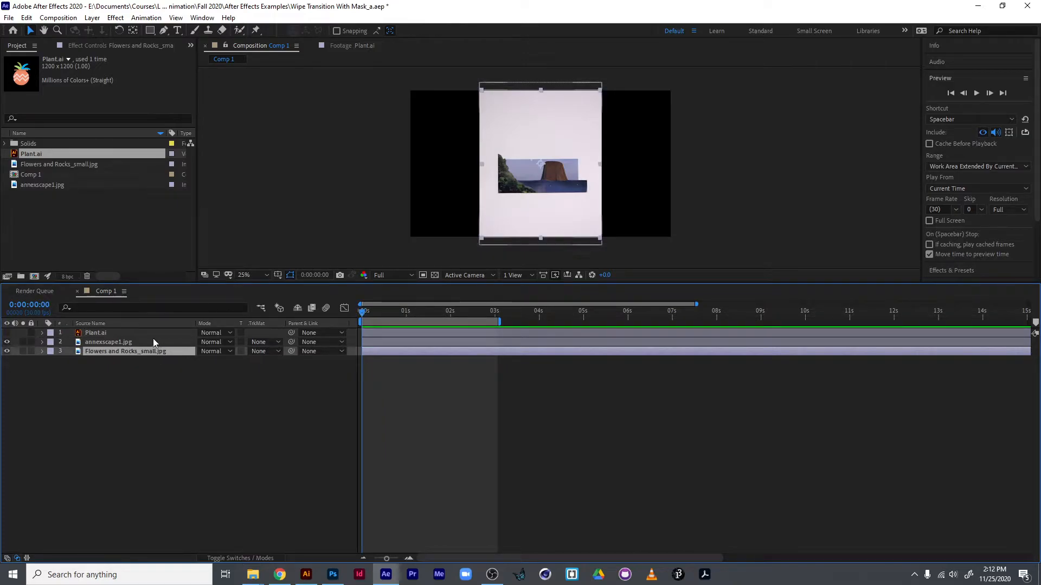
click(156, 342)
drag(479, 246, 267, 367)
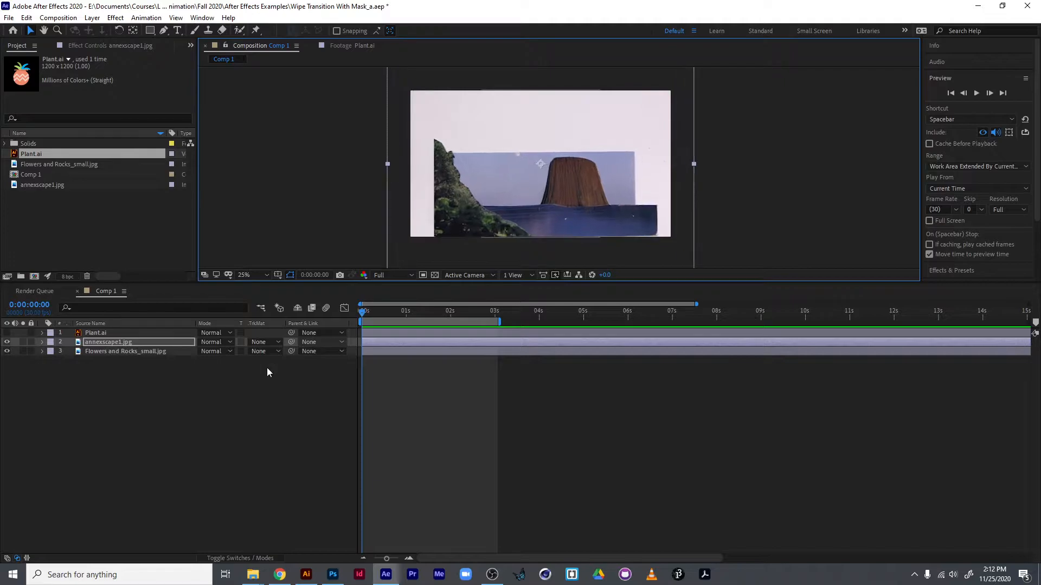
drag(500, 215, 502, 190)
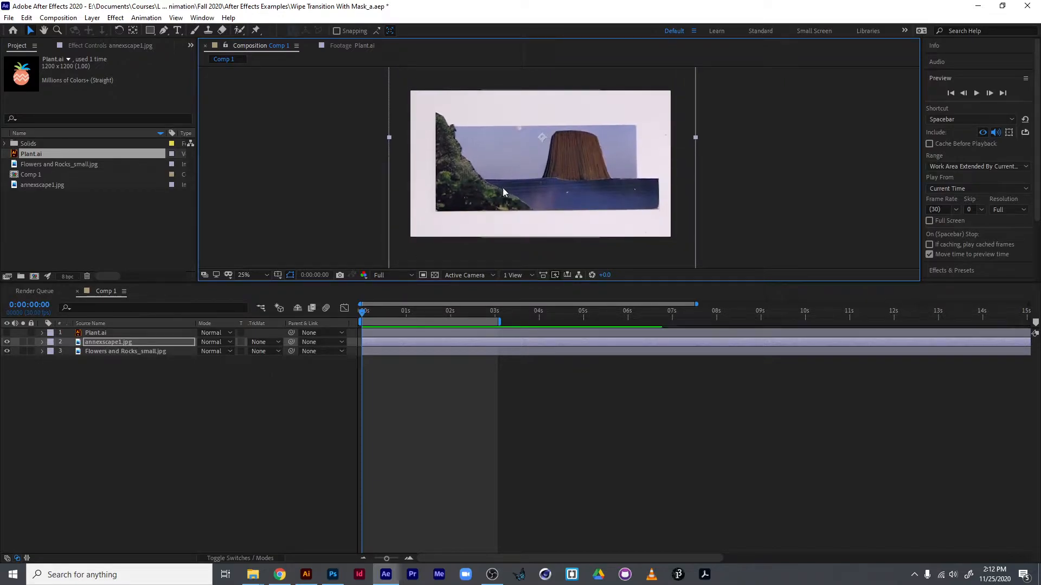
Place Flowers and Rocks_small.jpg above annexscape1.jpg, scale it up to fill the frame and shift it upward
click(149, 350)
drag(122, 352, 124, 337)
drag(481, 237, 271, 384)
drag(591, 155, 593, 102)
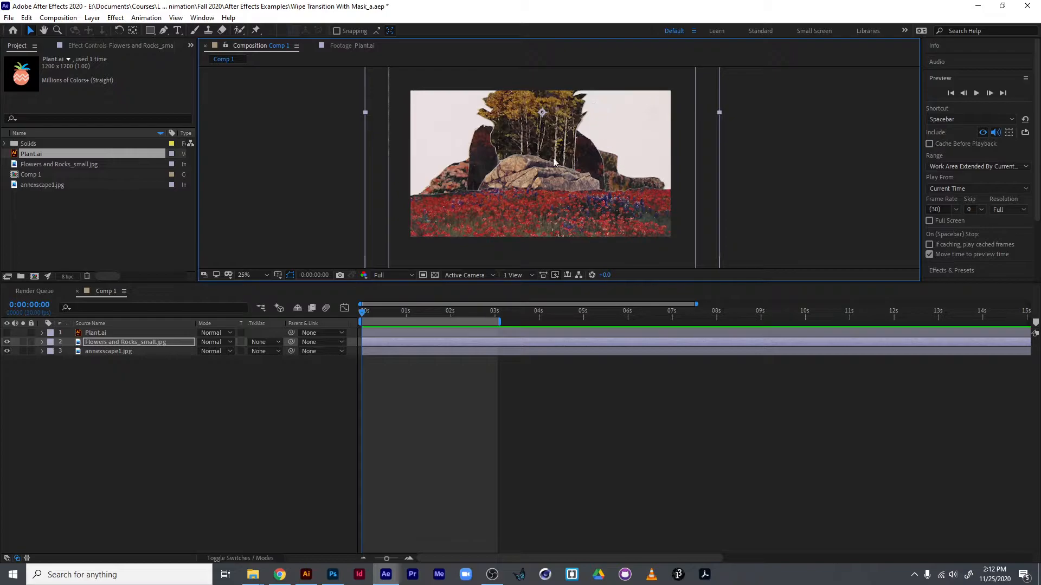
Show Plant.ai again and scale it up proportionally until the pot spans the frame's height
click(100, 333)
click(6, 333)
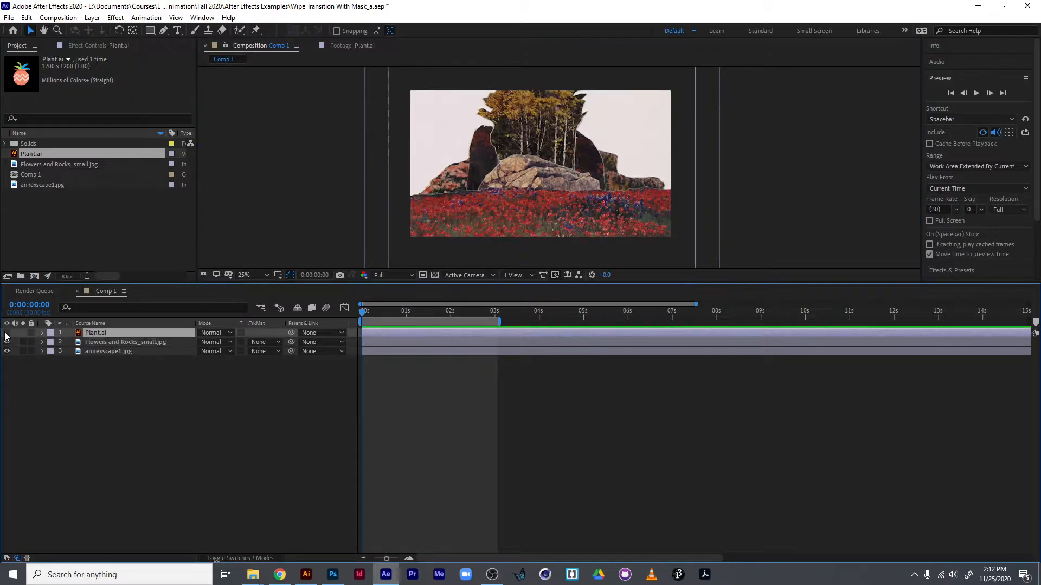
drag(620, 247, 639, 260)
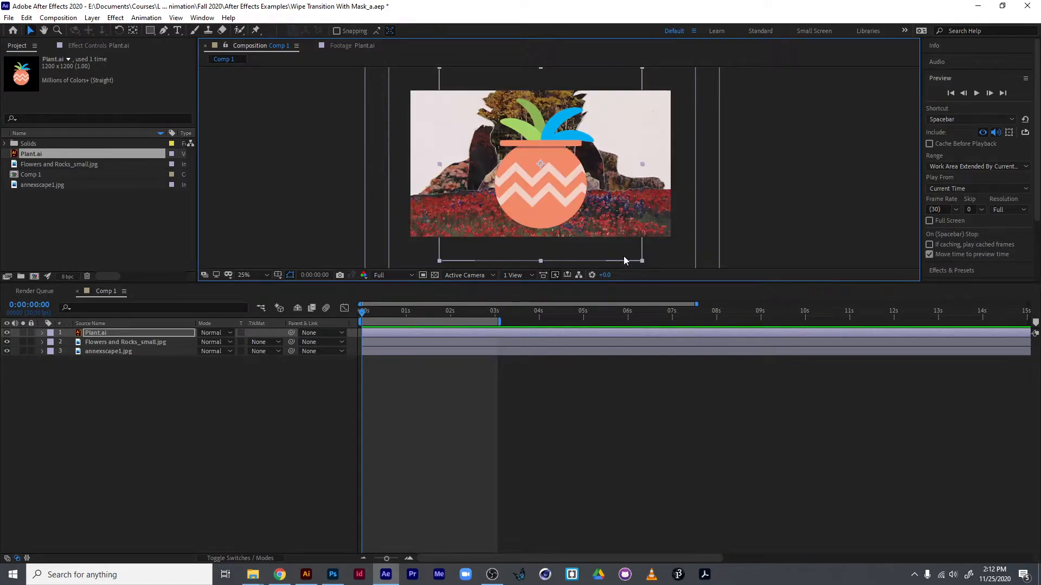
key(ctrl+z)
drag(623, 248, 654, 285)
key(comma)
key(period)
key(comma)
drag(606, 222, 608, 225)
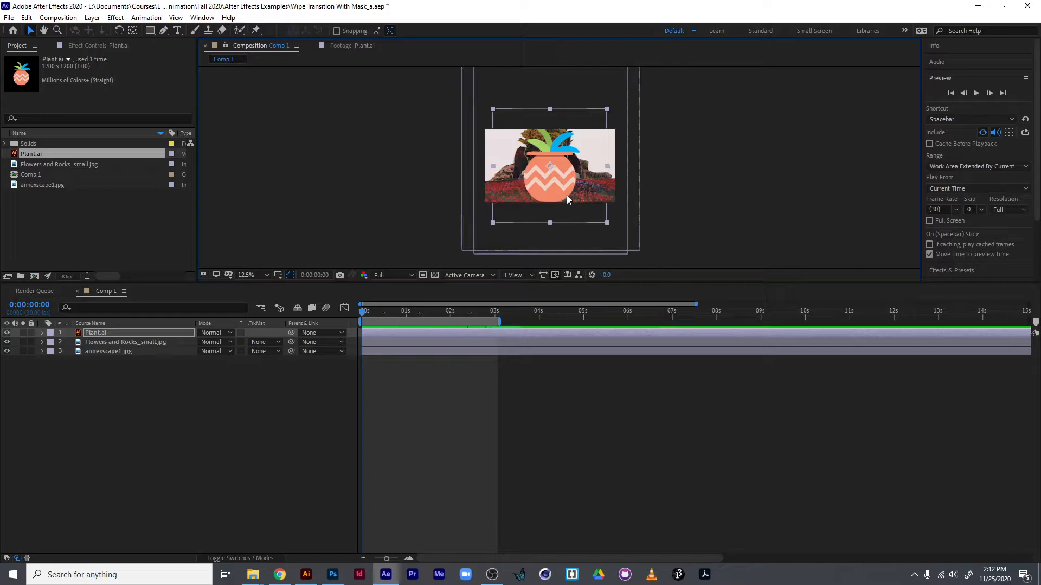
Move Plant.ai horizontally out past the frame's left edge and trim its layer to start at 0:00:01:00
drag(563, 193, 463, 194)
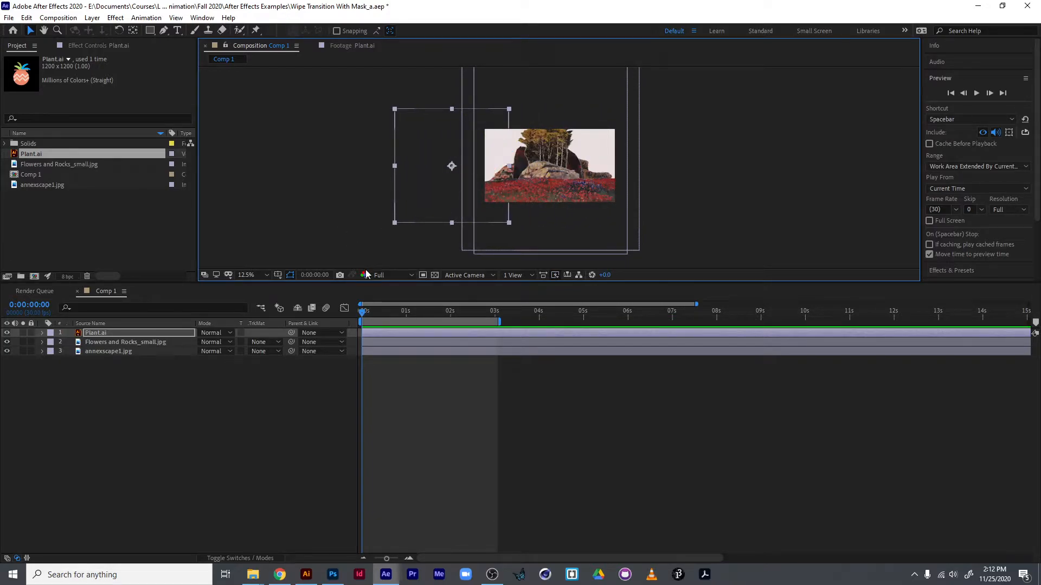
drag(369, 315, 408, 320)
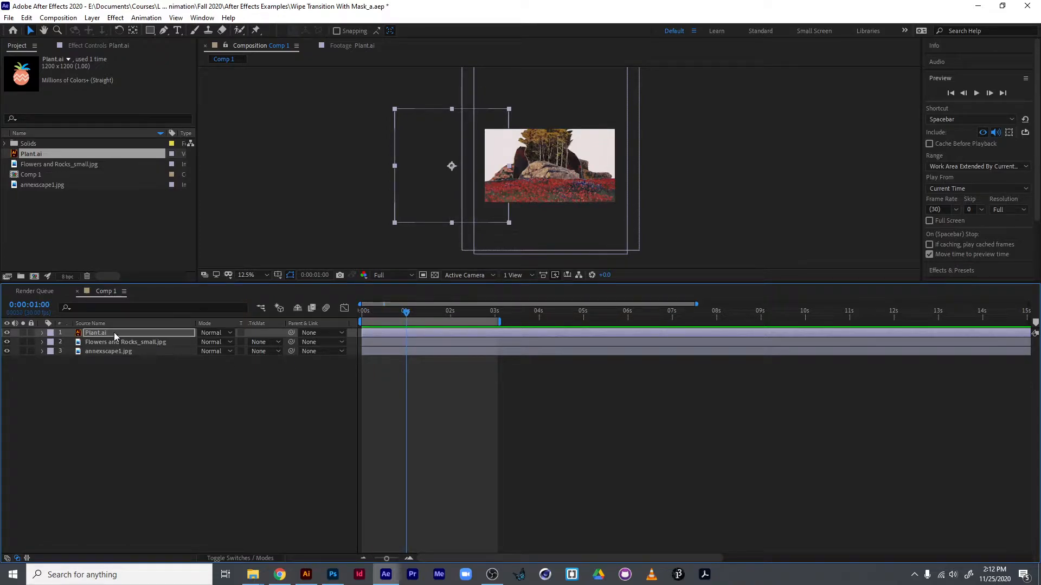
click(420, 335)
key(alt+bracketleft)
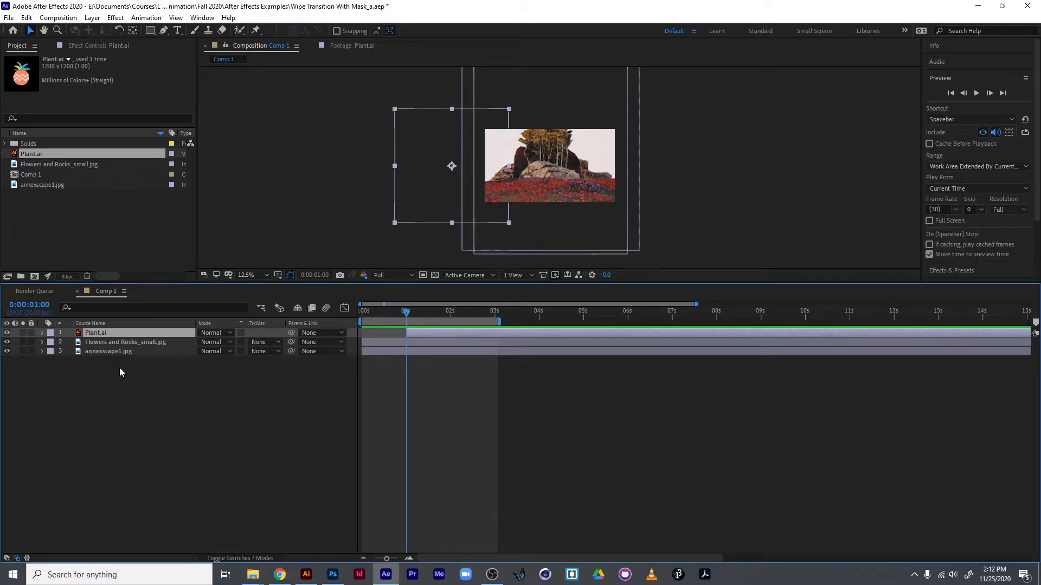
Animate Plant.ai's Position from -488, 540 at 0:00:01:00 to 2440, 540 at 0:00:02:00, so it crosses the frame
key(p)
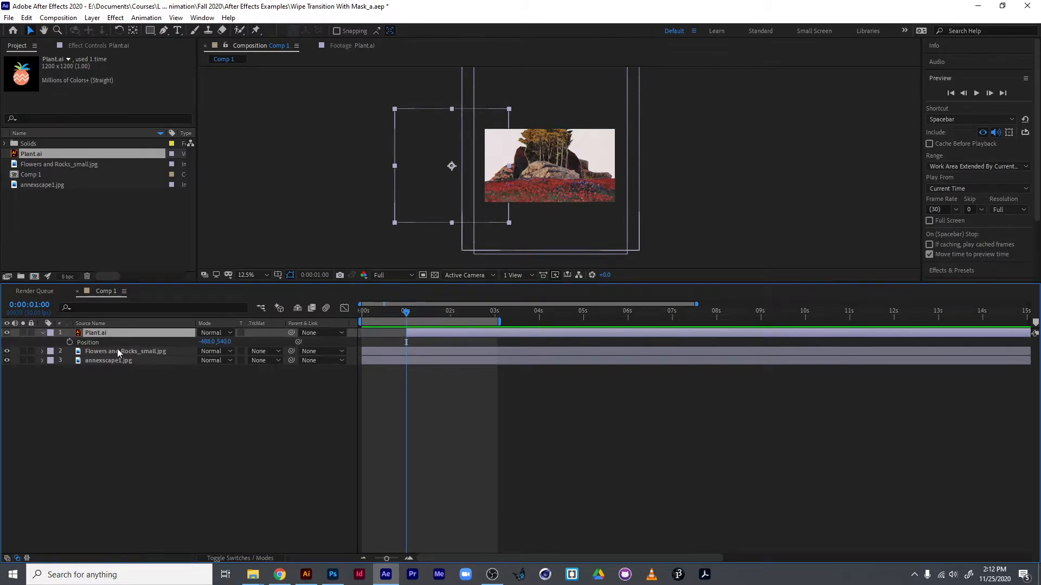
click(69, 342)
drag(405, 313, 455, 323)
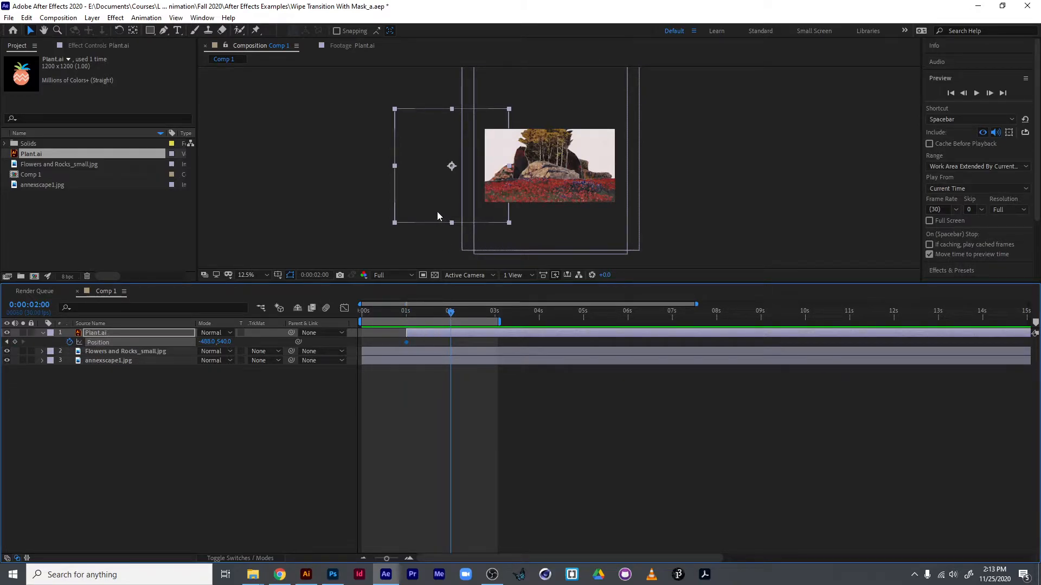
drag(437, 206, 636, 202)
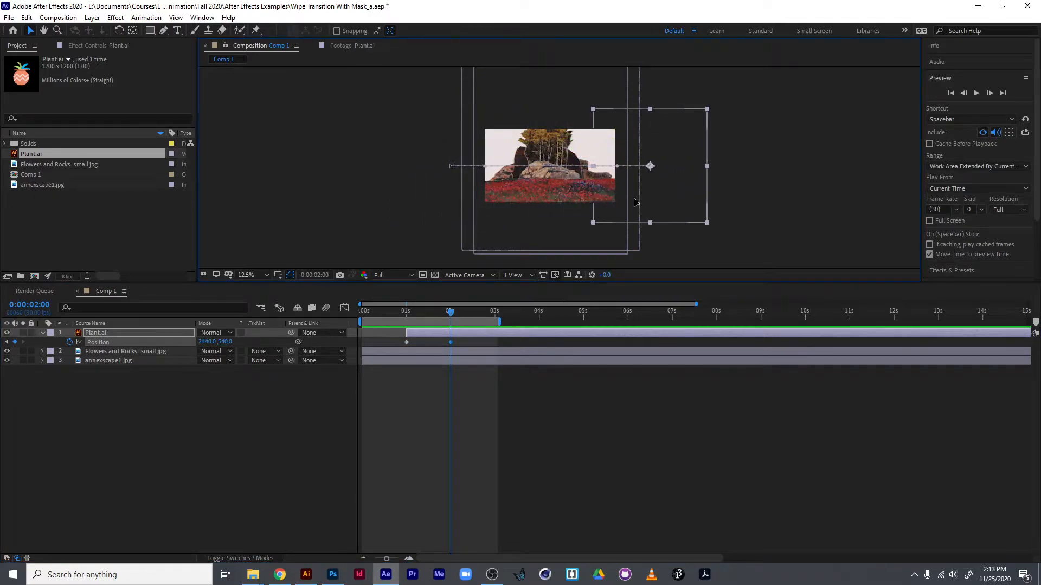
Preview the plant's movement and trim Flowers and Rocks_small.jpg to start at 1 second
drag(450, 311, 312, 332)
key(space)
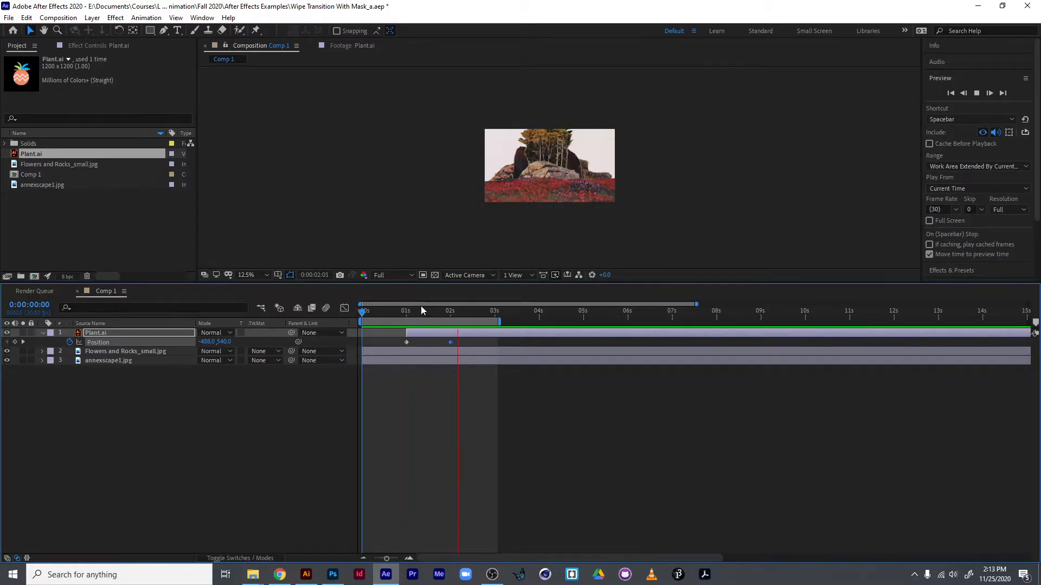
key(space)
drag(430, 310, 404, 352)
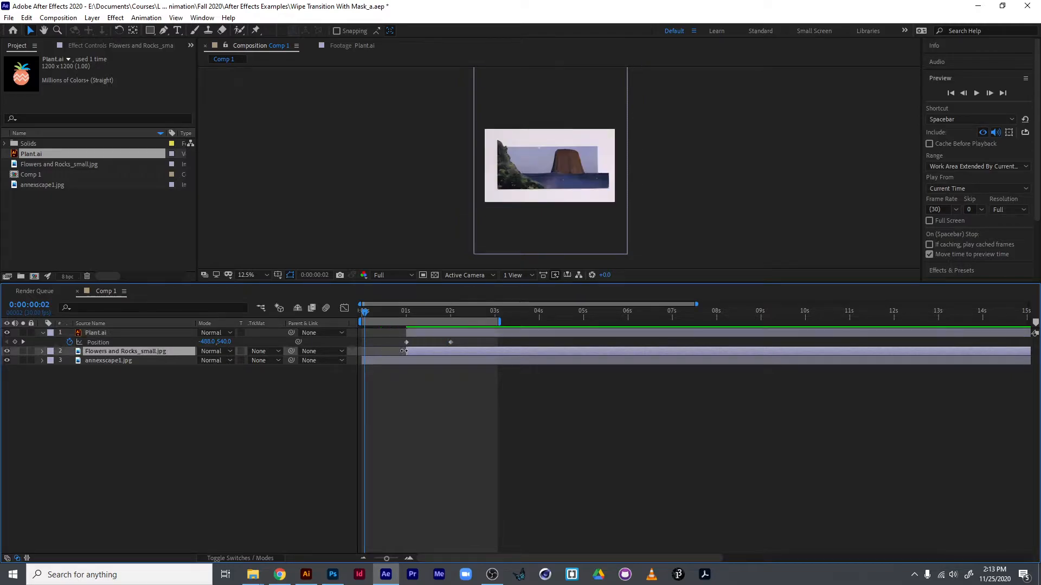
At 0:00:01:15, draw a closed Pen mask on Flowers and Rocks_small.jpg around its left half, with one edge hidden behind the pot
drag(367, 315, 429, 310)
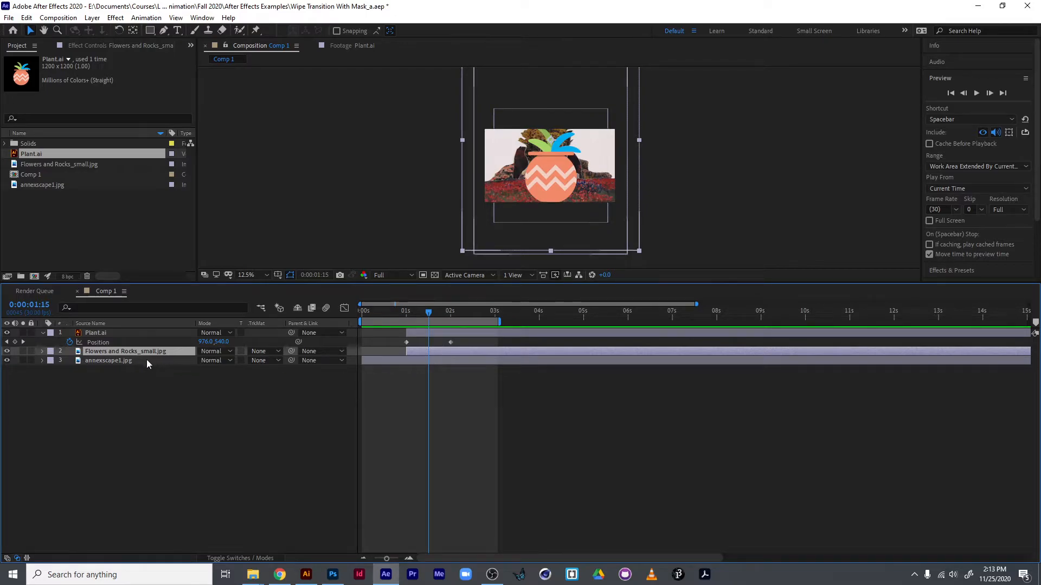
click(164, 31)
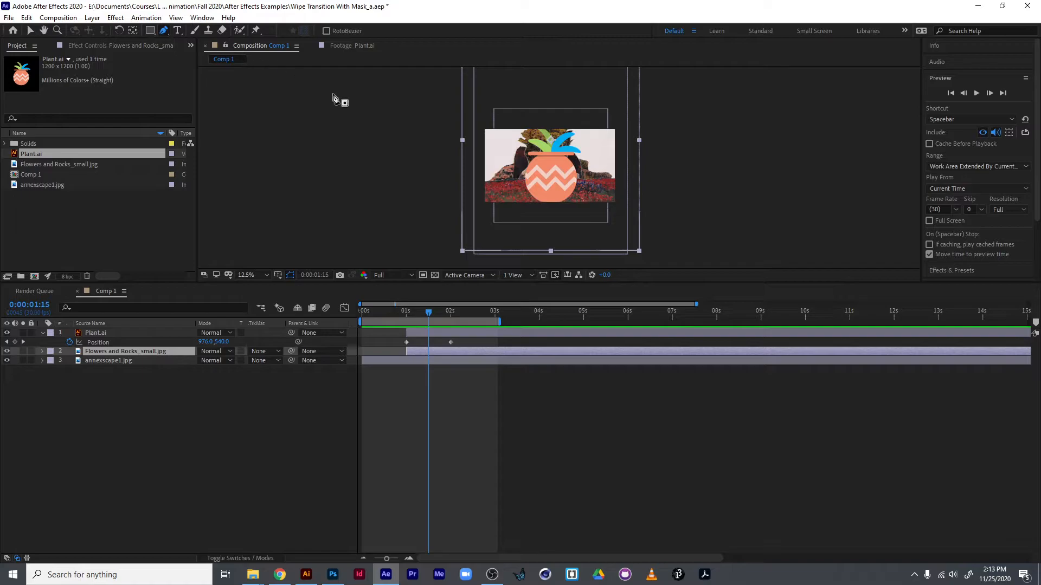
key(period)
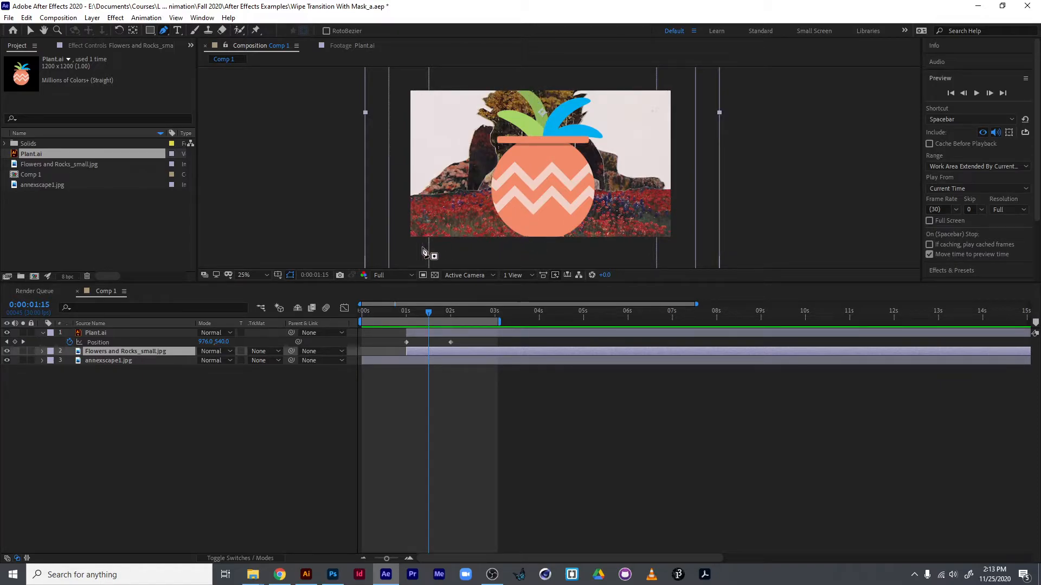
mouse_move(429, 314)
mouse_down()
mouse_move(374, 310)
mouse_move(439, 308)
mouse_move(430, 309)
mouse_up()
drag(511, 78, 540, 115)
click(544, 202)
click(542, 243)
click(375, 250)
click(379, 85)
click(511, 78)
drag(429, 313, 429, 316)
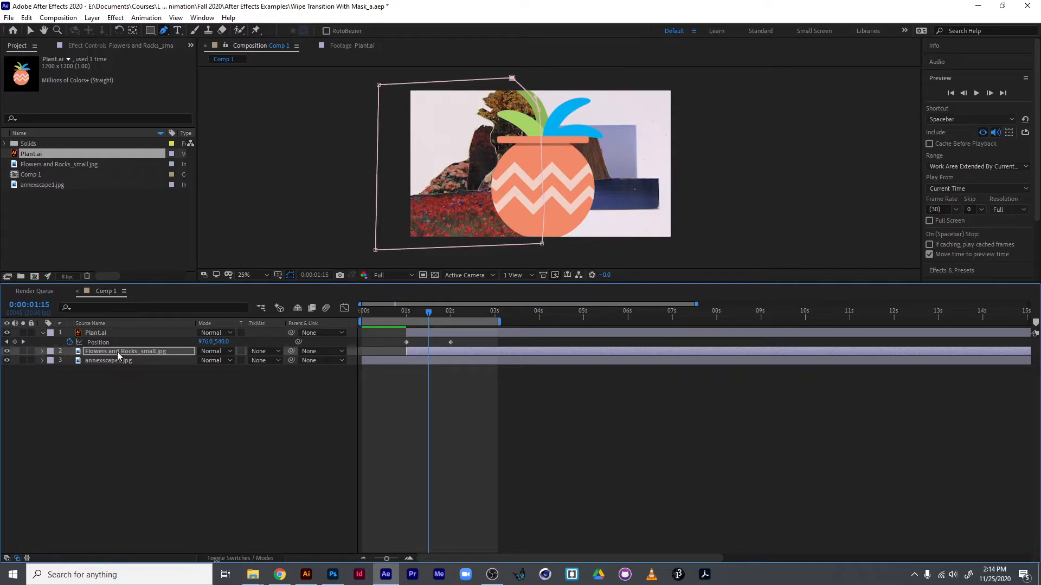
Set a Mask Path keyframe on Flowers and Rocks_small.jpg at 0:00:01:15 and advance ten frames to 0:00:01:25
key(m)
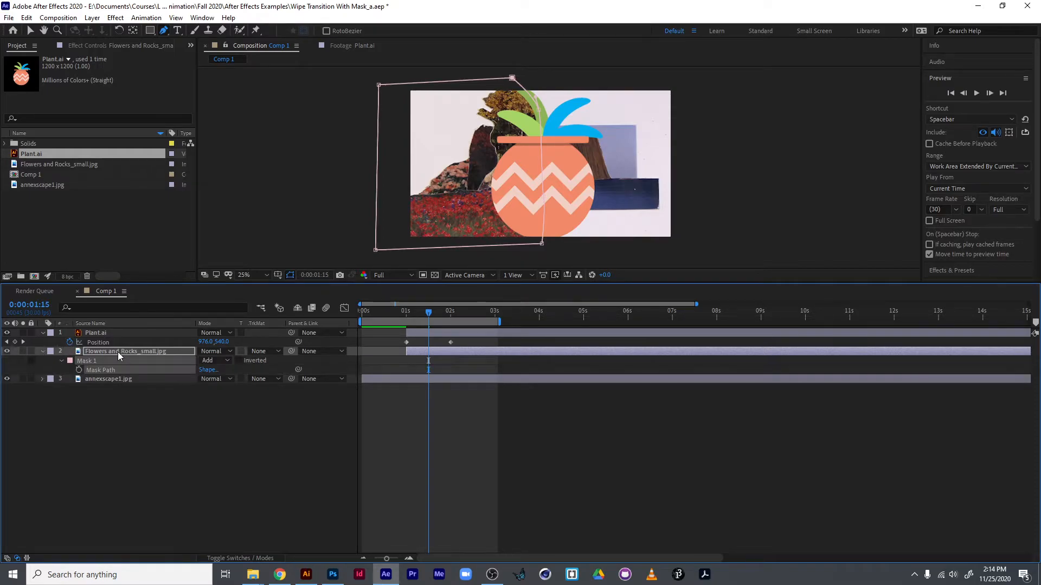
click(80, 370)
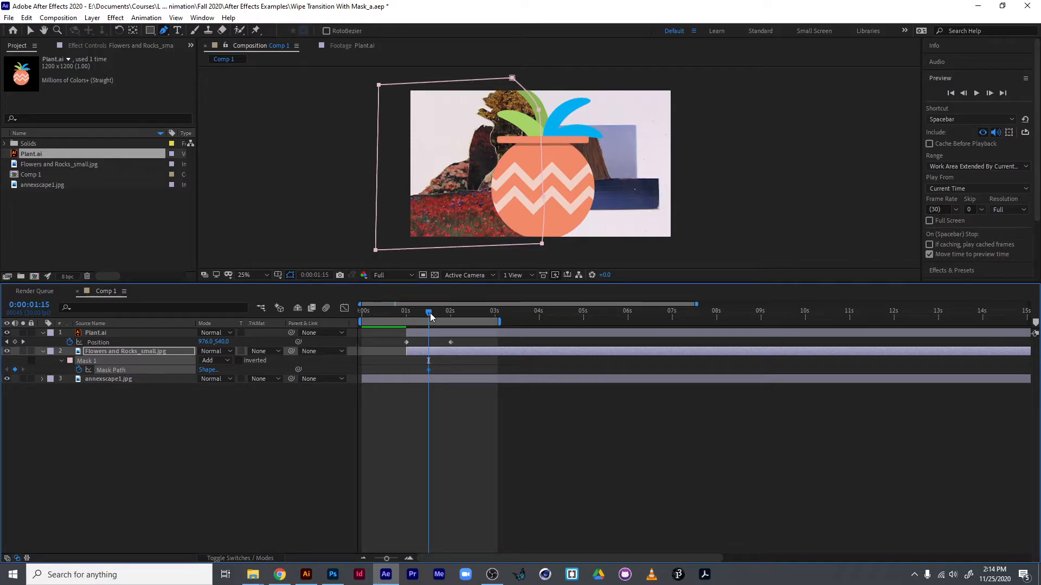
key(shift+Page_Down)
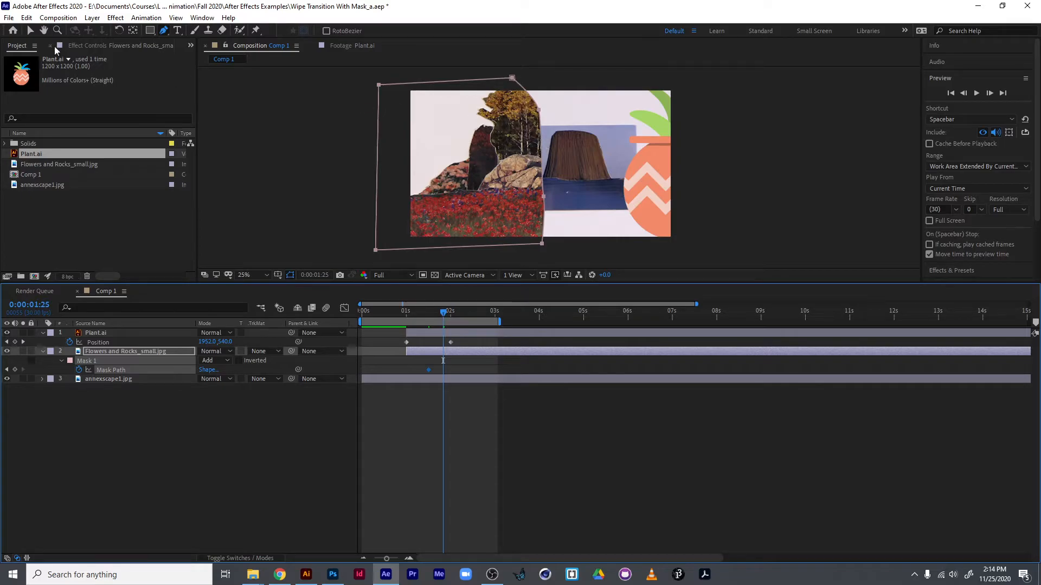
At 0:00:01:25, shift the right-edge points of Mask 1 rightward past the frame so the flowers image reaches behind the pot
click(31, 31)
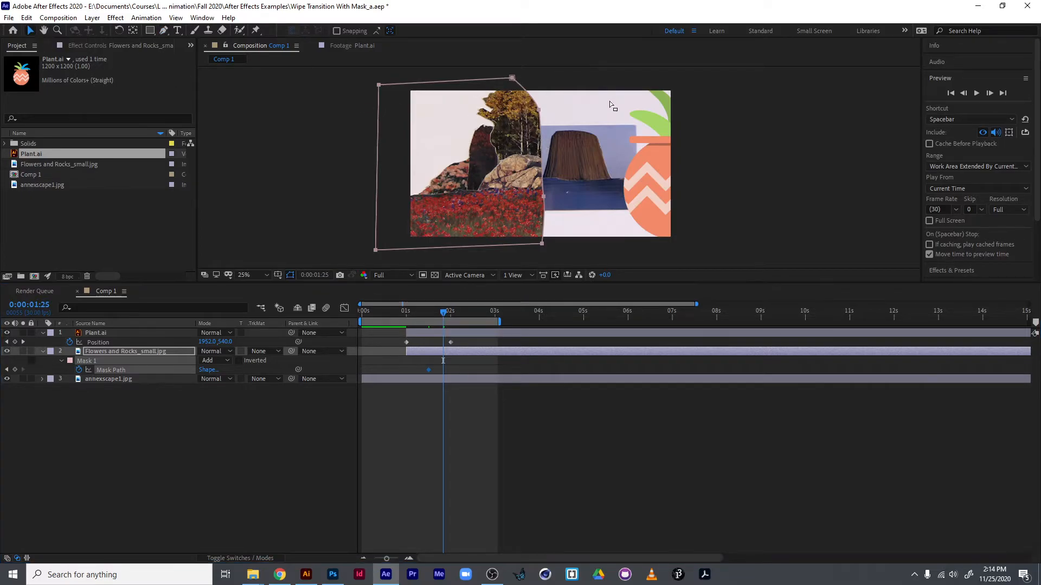
drag(499, 68, 590, 264)
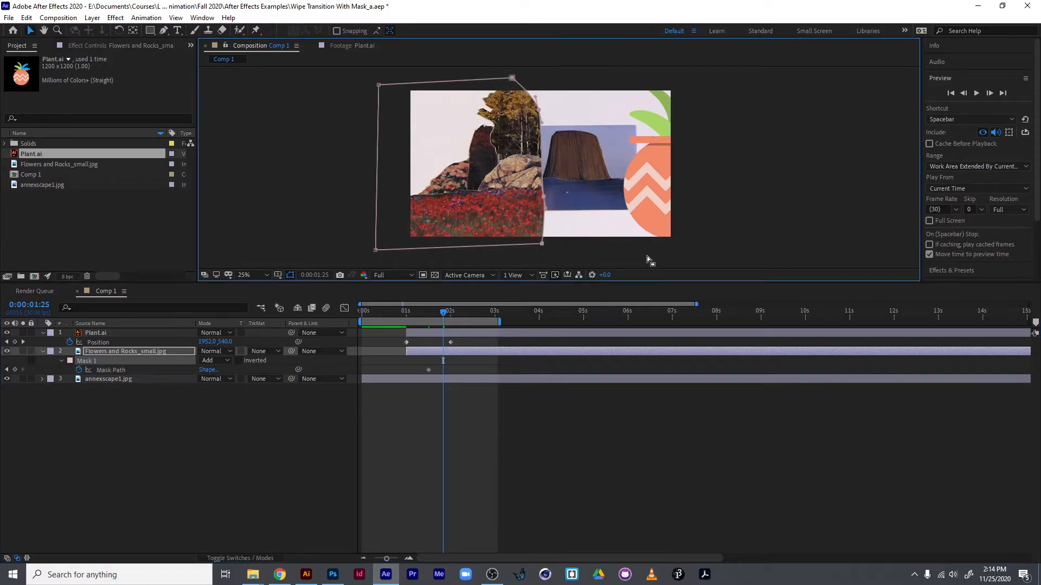
key(shift+Right)
key(shift+Right)
key(shift+Right)
key(shift+Right)
key(shift+Right)
key(shift+Right)
key(shift+Right)
key(shift+Right)
key(shift+Right)
key(shift+Right)
key(shift+Right)
key(shift+Right)
key(shift+Right)
key(shift+Right)
key(shift+Right)
key(shift+Right)
key(shift+Right)
key(shift+Right)
key(shift+Right)
key(shift+Right)
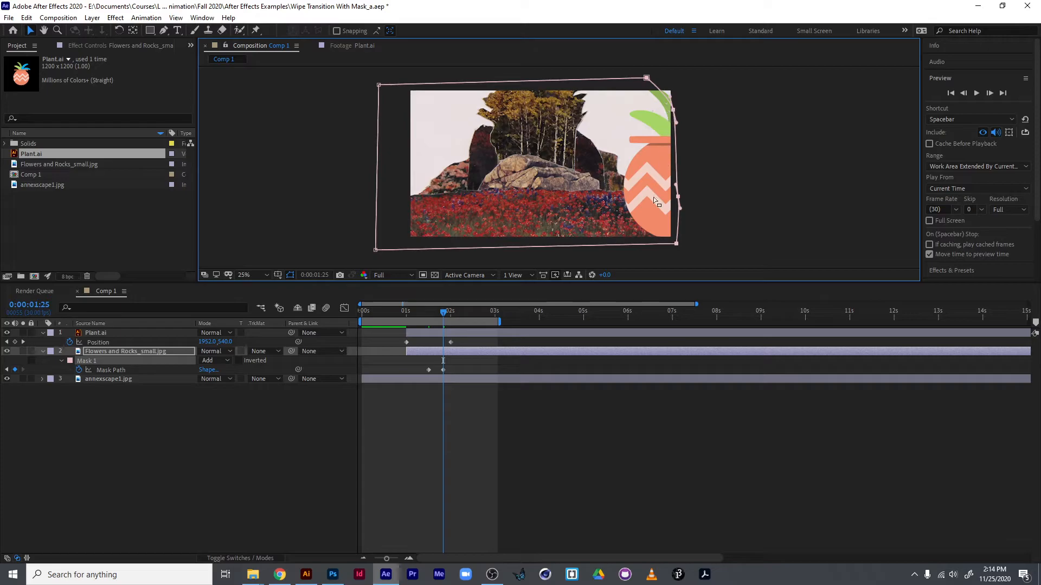
At 0:00:01:06, move the right-edge points of Mask 1 leftward until the mask edge sits behind the pot
drag(442, 320, 430, 314)
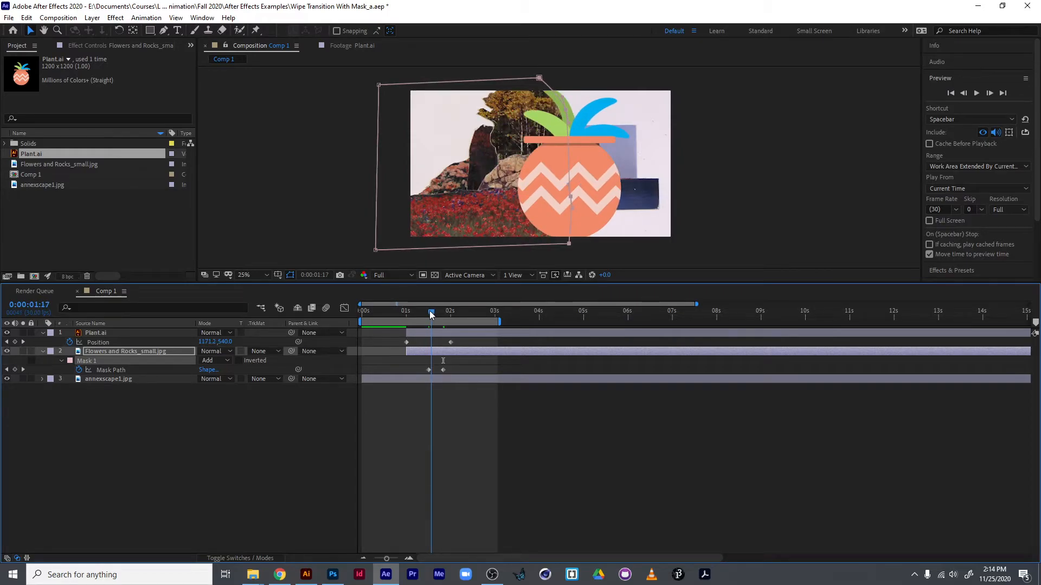
mouse_move(431, 315)
mouse_down()
mouse_move(442, 314)
mouse_move(416, 319)
mouse_up()
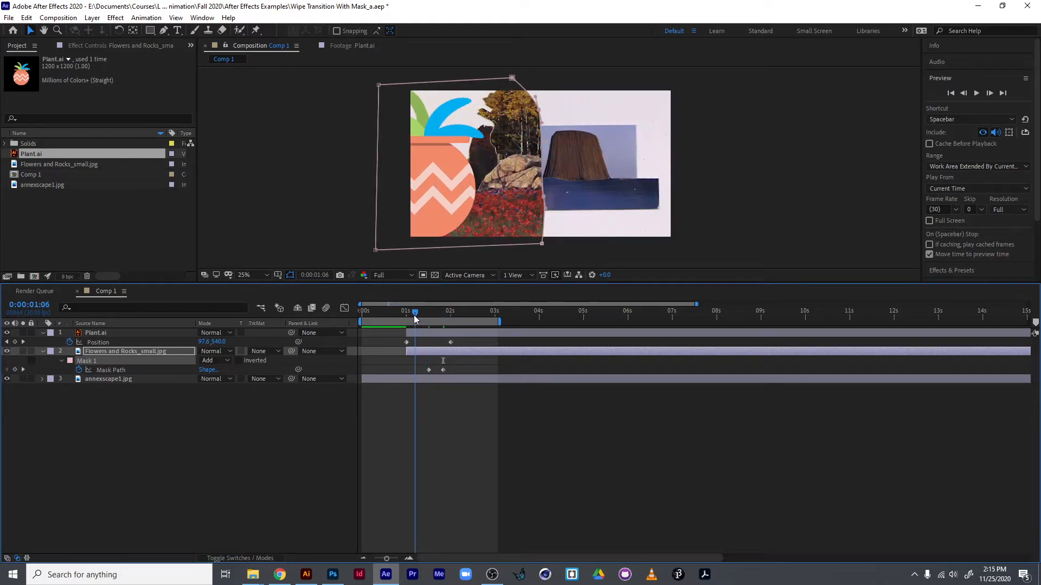
key(shift+Left)
key(shift+Left)
key(shift+Left)
key(shift+Left)
key(shift+Left)
key(shift+Left)
key(shift+Left)
key(shift+Left)
key(shift+Left)
key(shift+Left)
key(shift+Left)
key(shift+Left)
key(shift+Left)
key(shift+Left)
key(shift+Left)
key(shift+Left)
key(shift+Left)
key(shift+Left)
key(shift+Left)
key(shift+Left)
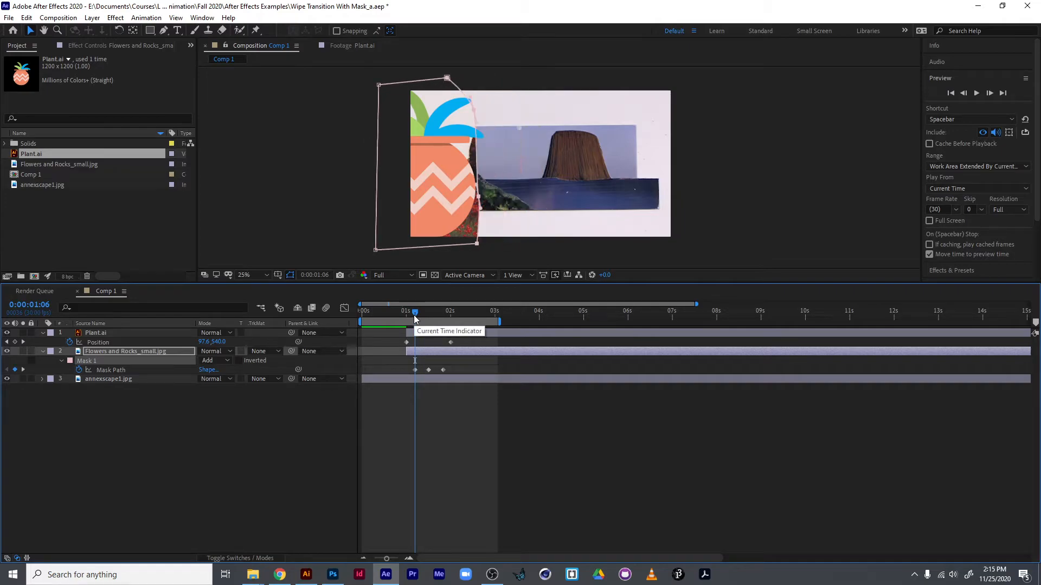
key(shift+Left)
key(shift+Left)
key(shift+Left)
key(shift+Left)
key(shift+Left)
key(shift+Left)
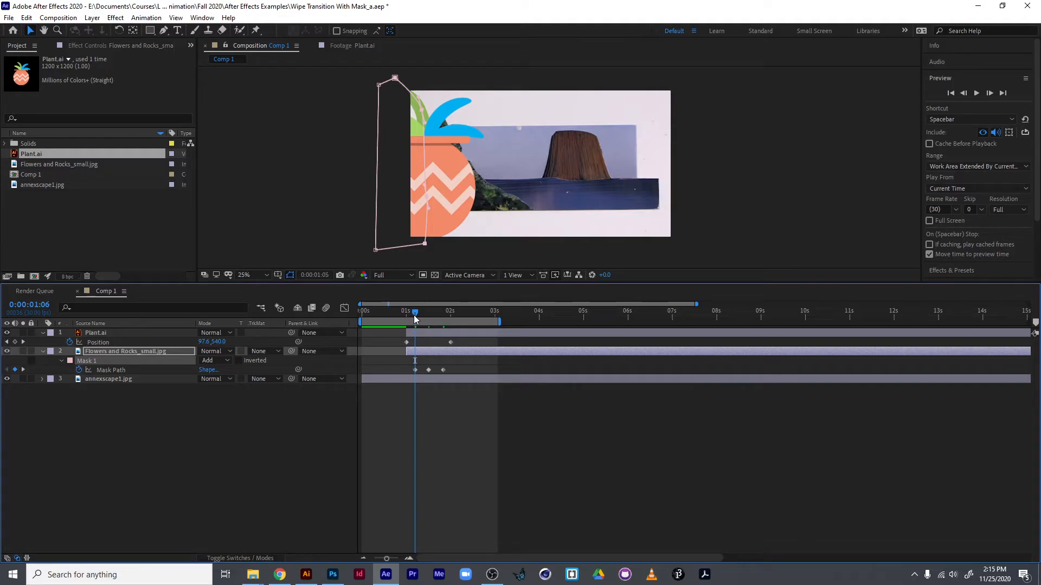
At 0:00:01:05, shift the mask's right-edge points further left behind the pot and trim Flowers and Rocks_small.jpg to start there
key(Page_Up)
key(shift+Left)
key(shift+Left)
key(shift+Left)
key(shift+Left)
key(shift+Left)
key(shift+Left)
key(shift+Left)
key(shift+Left)
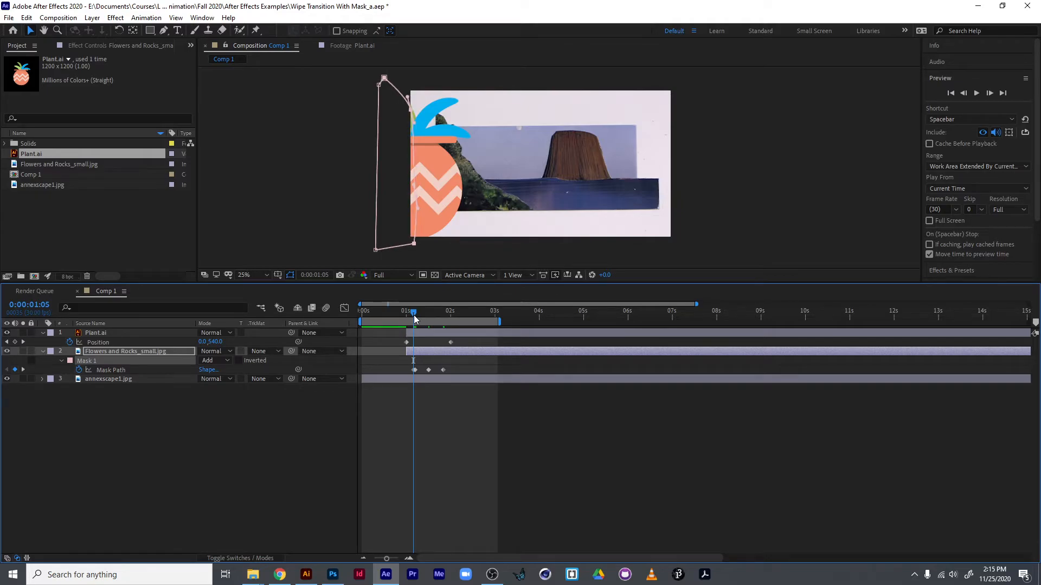
click(413, 352)
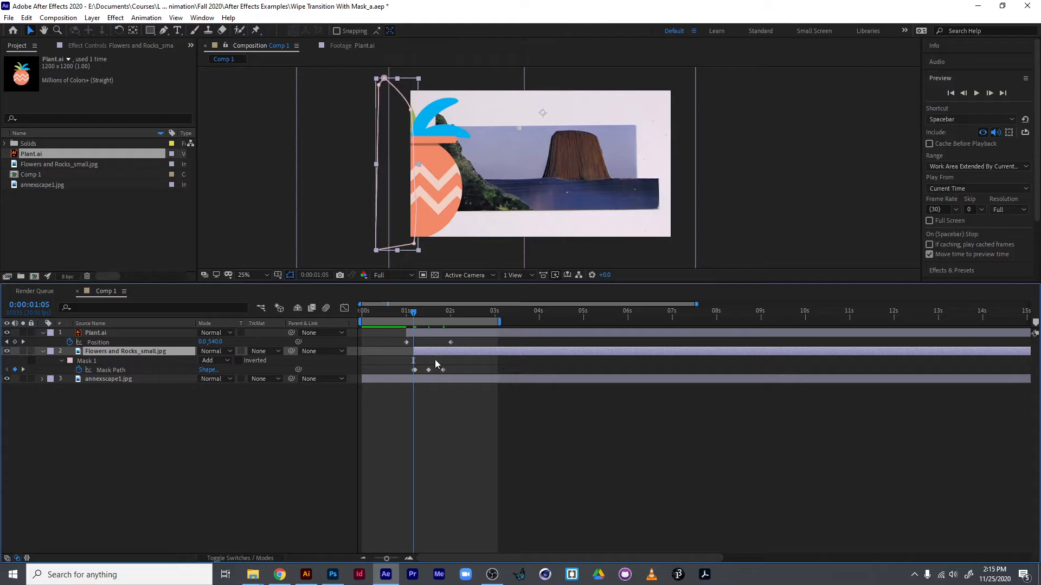
At 0:00:01:26, select the mask's right-edge points and move them further right, beyond the frame edge
drag(413, 313, 444, 321)
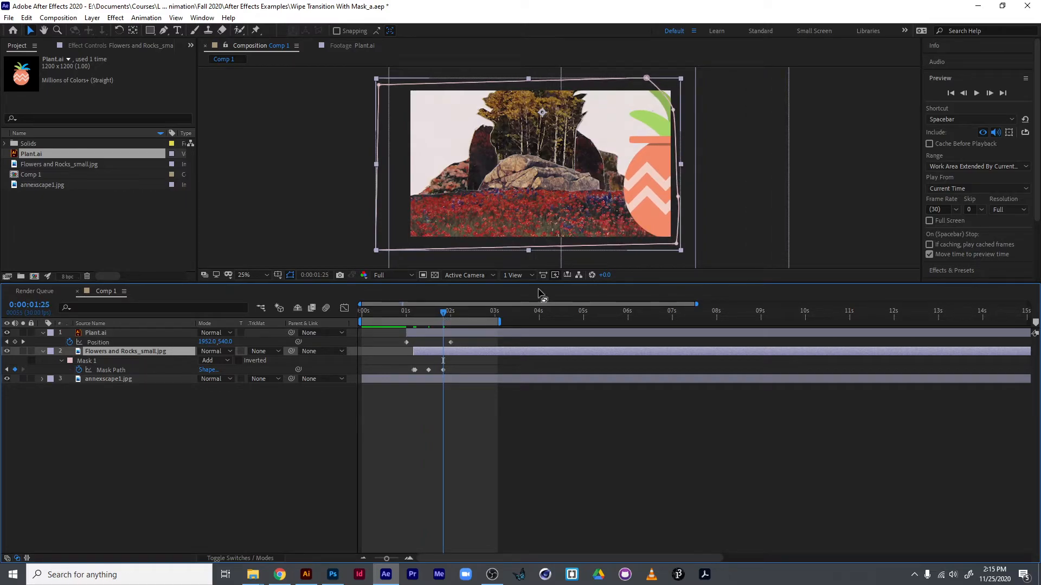
key(Page_Down)
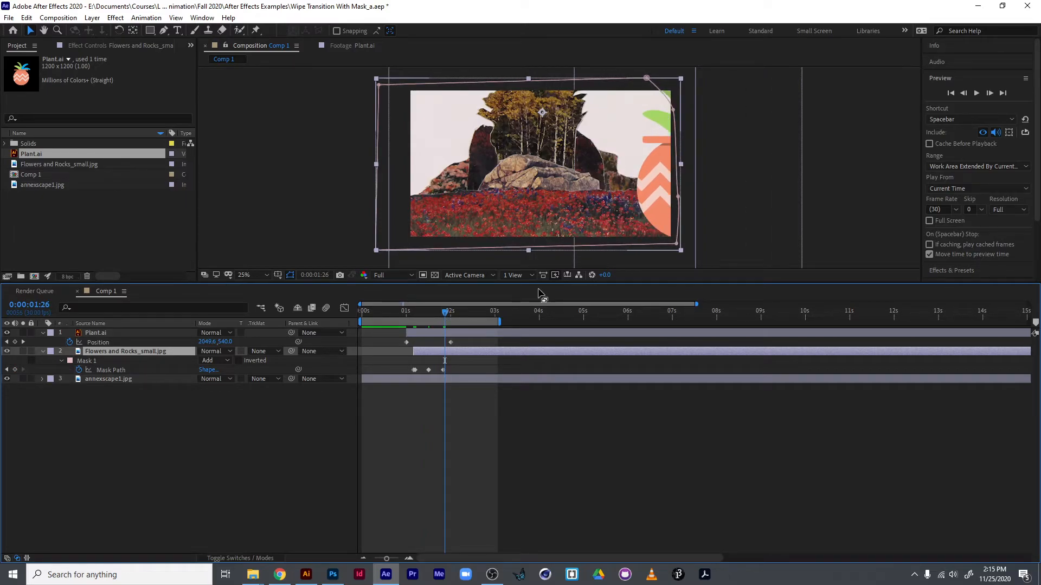
click(640, 73)
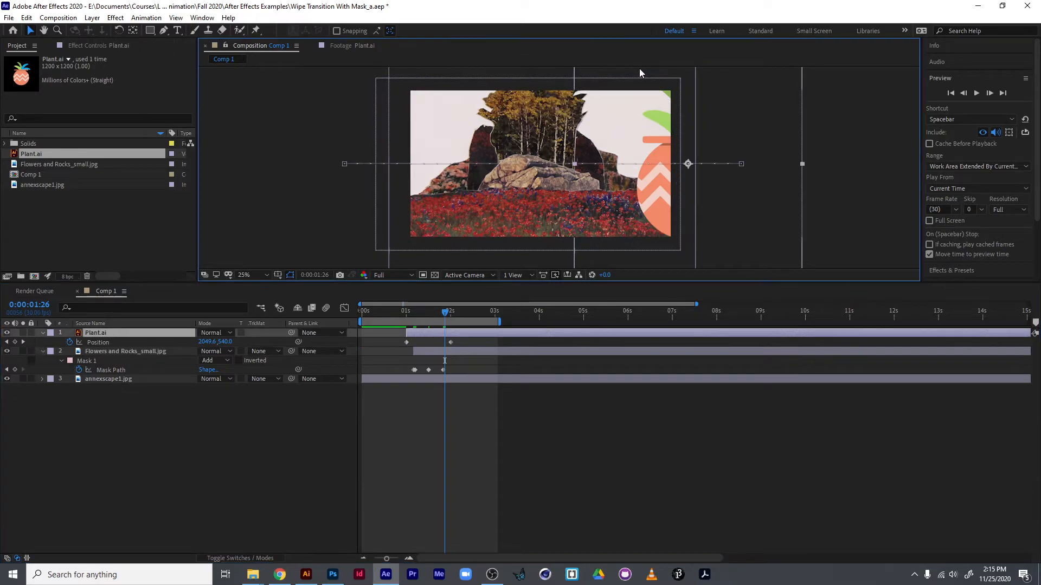
click(131, 371)
drag(634, 68, 726, 275)
key(shift+Right)
key(shift+Right)
key(shift+Right)
key(shift+Right)
key(shift+Right)
key(shift+Right)
key(shift+Right)
key(shift+Right)
key(shift+Right)
key(shift+Right)
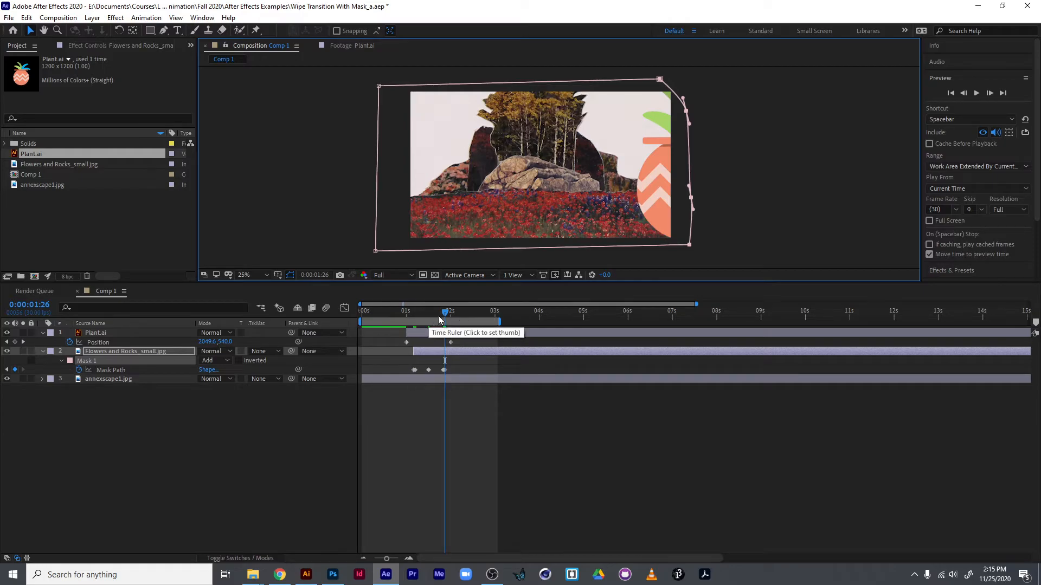
Preview the wipe from the beginning and extend the start of Flowers and Rocks_small.jpg back to 1 second
drag(445, 314, 317, 314)
key(space)
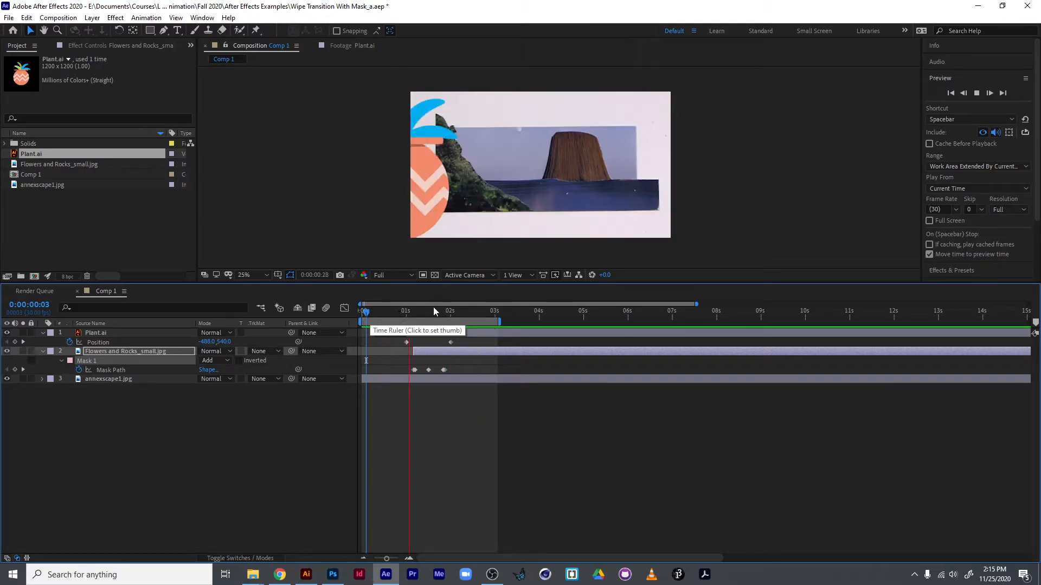
key(space)
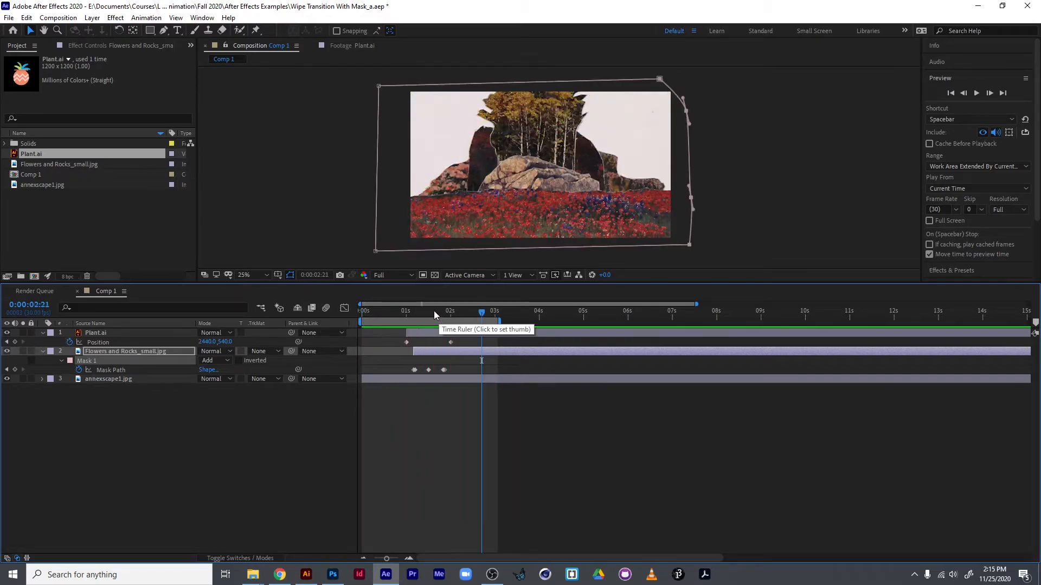
drag(413, 349, 403, 350)
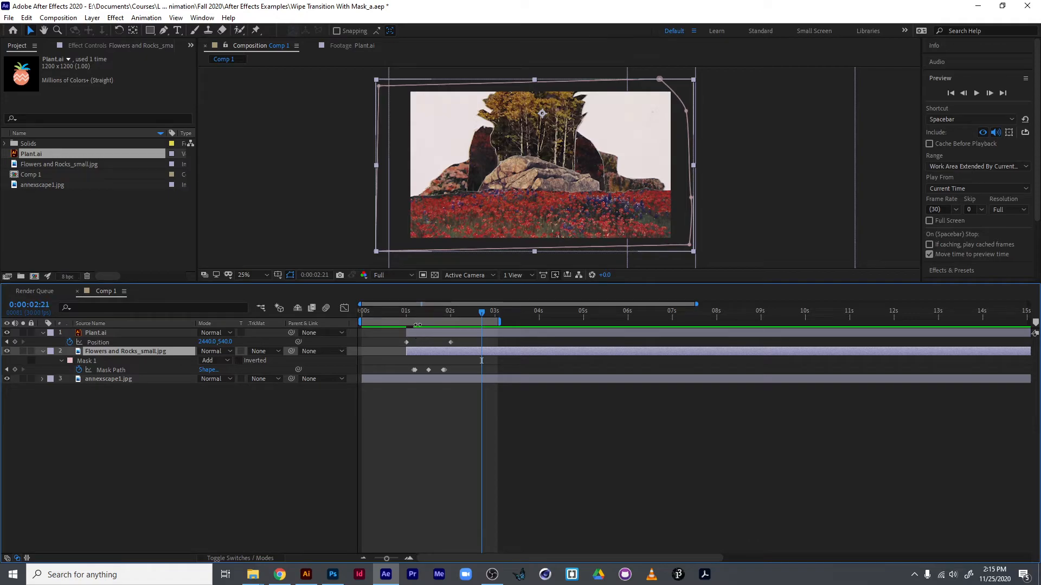
drag(429, 311, 407, 320)
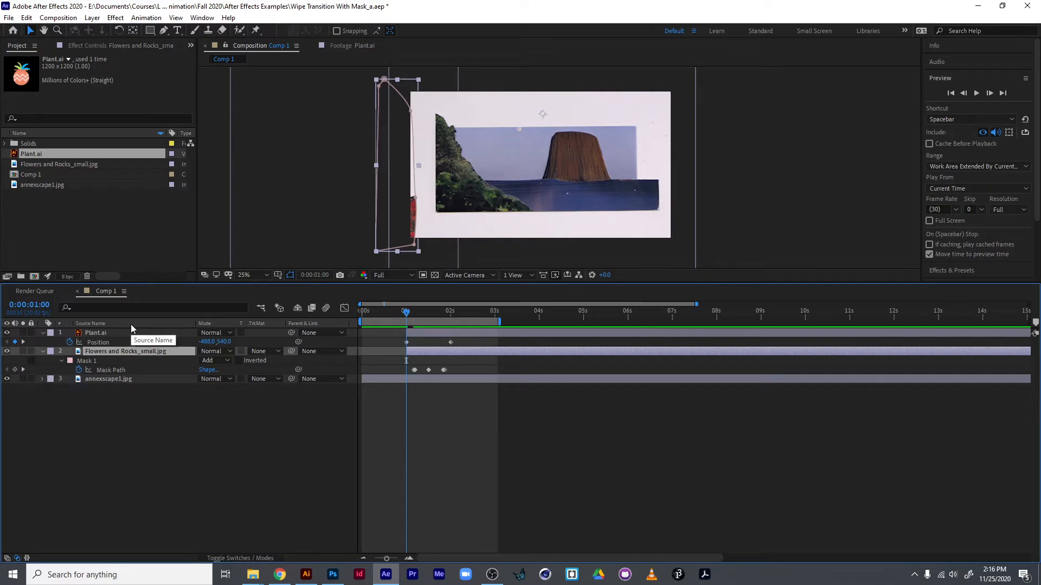
key(shift+Left)
key(shift+Left)
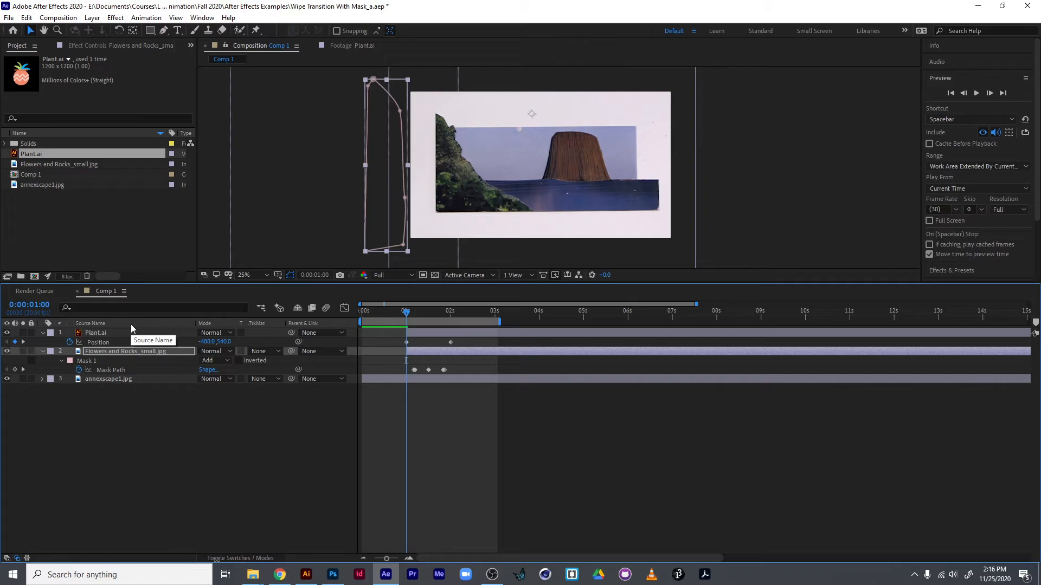
click(419, 315)
drag(419, 315, 407, 316)
key(space)
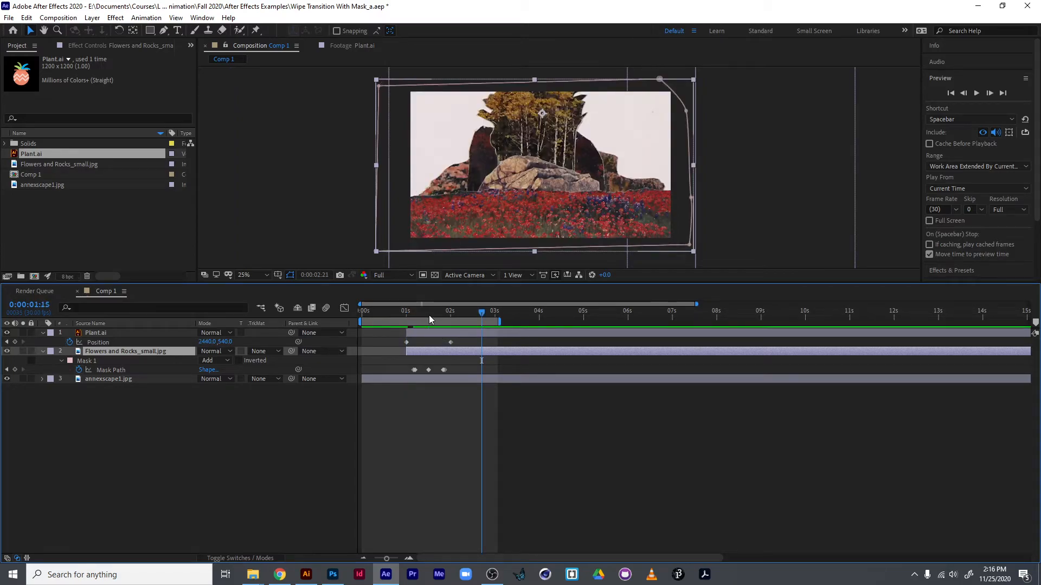
At 0:00:01:00, move only the right-edge points of Mask 1 left until the mask lies completely outside the frame
click(406, 315)
key(equal)
key(equal)
key(equal)
key(equal)
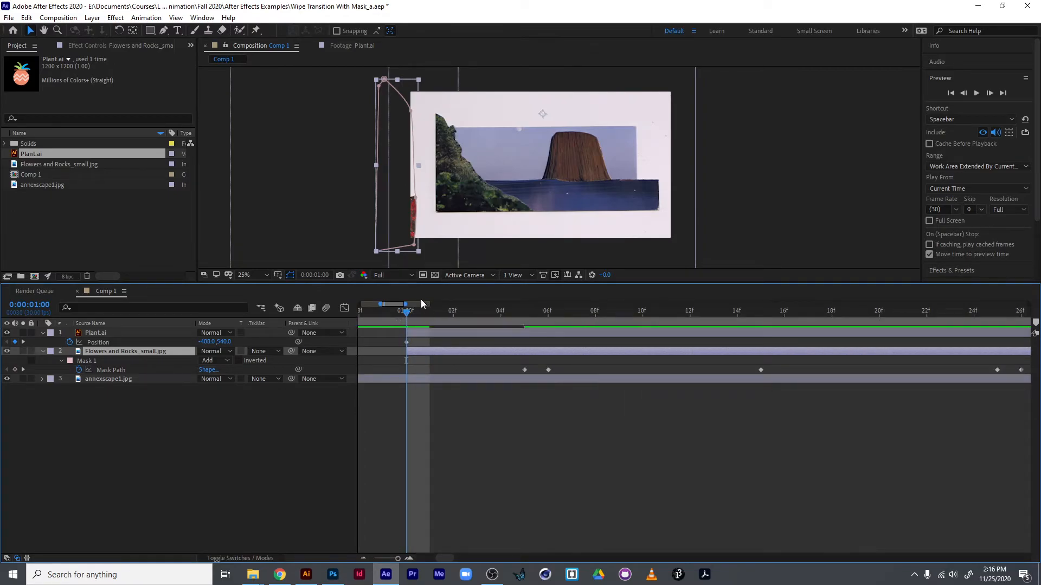
click(431, 255)
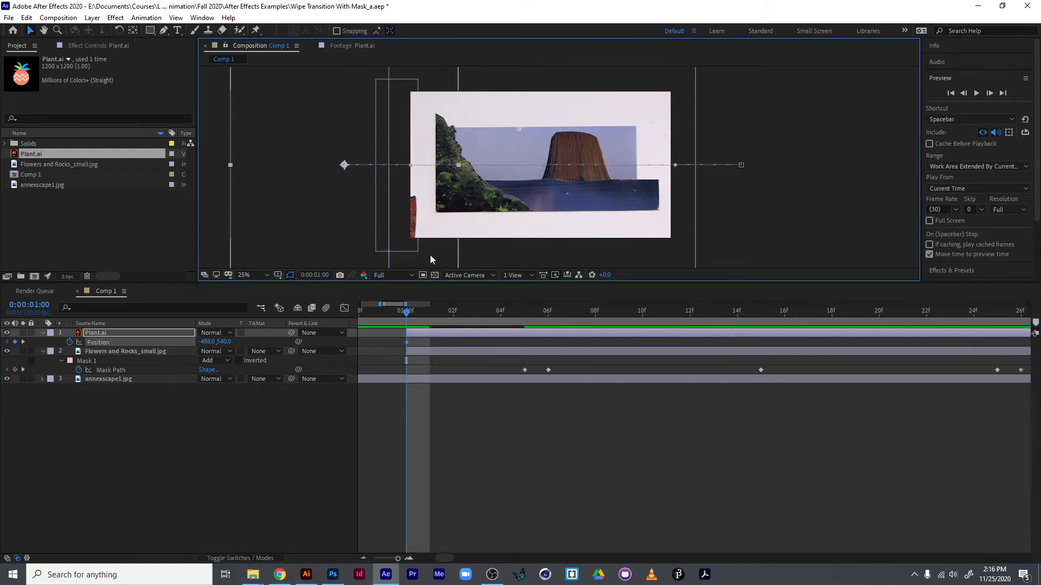
click(115, 369)
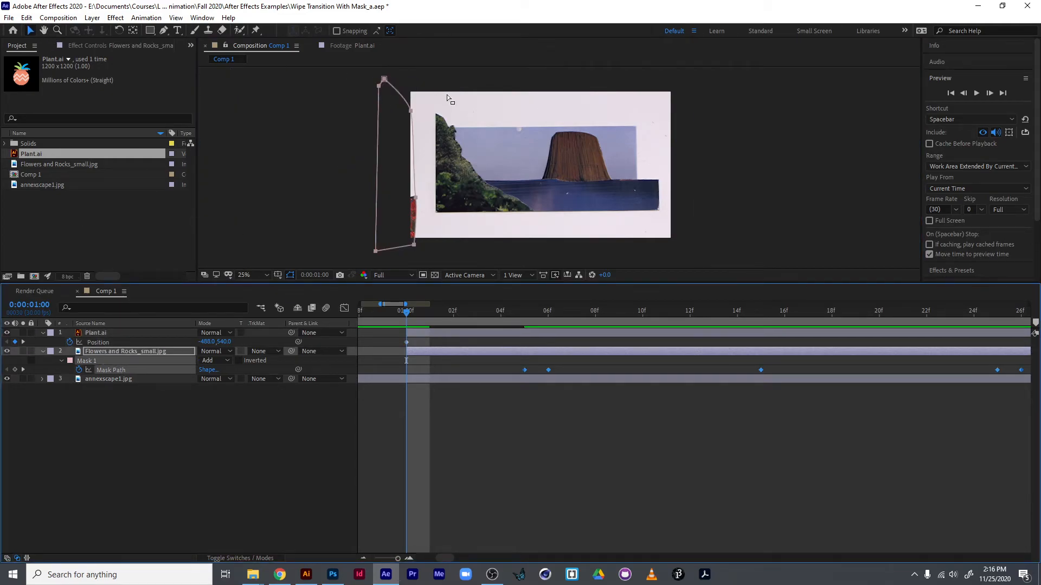
drag(391, 77, 450, 264)
key(Left)
key(Left)
key(Left)
key(Left)
key(Left)
key(Left)
key(Left)
key(Left)
key(Left)
key(Left)
key(Left)
key(Left)
key(Left)
key(Left)
key(Left)
key(Left)
key(Left)
key(Left)
key(Left)
key(Left)
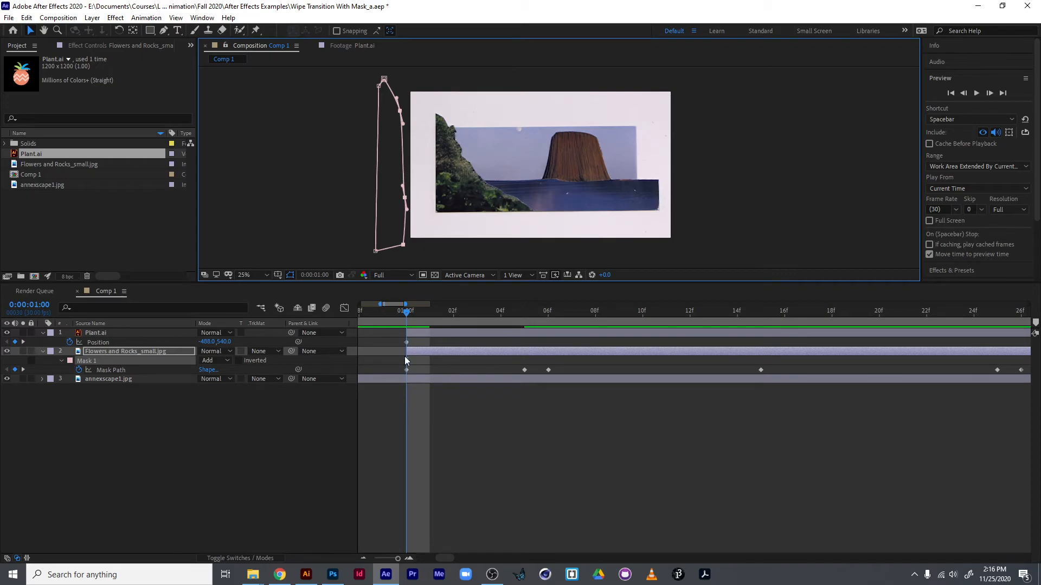
click(411, 373)
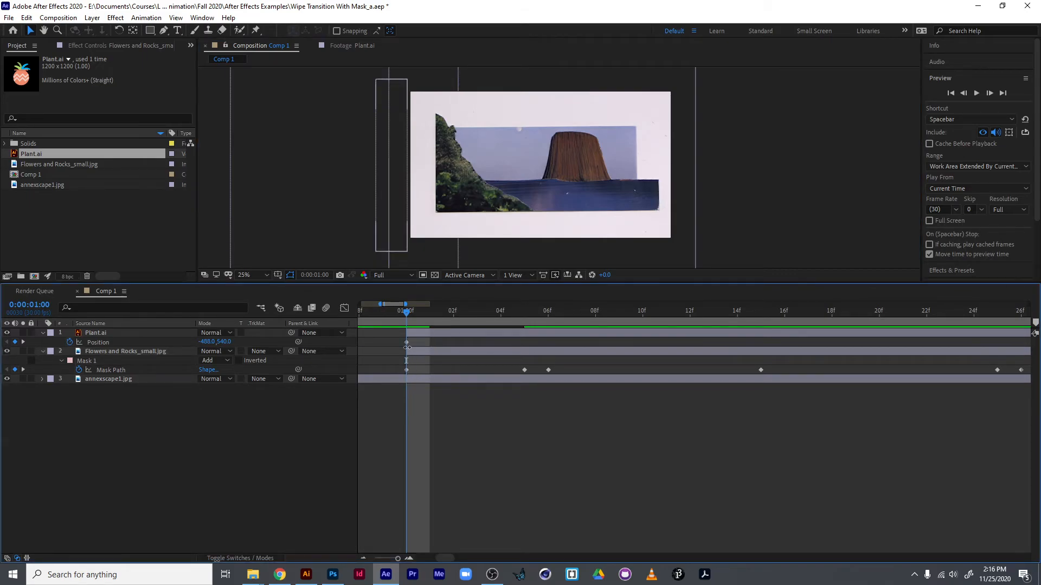
Add a Mask Path keyframe on Flowers and Rocks_small.jpg at 0:00:02:00, aligned with the plant's final Position keyframe
drag(399, 559, 392, 559)
click(513, 311)
drag(513, 311, 520, 314)
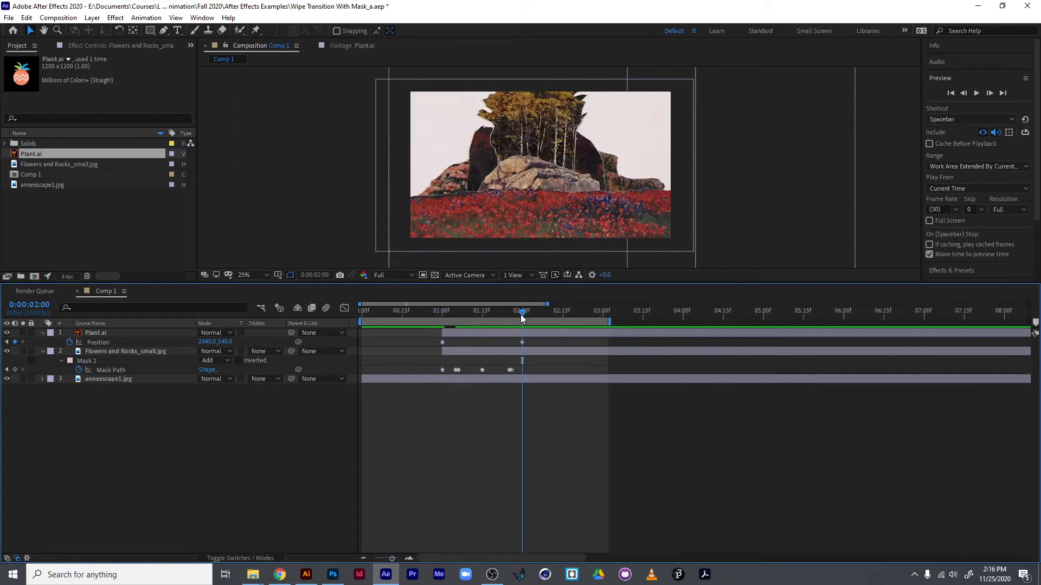
click(15, 370)
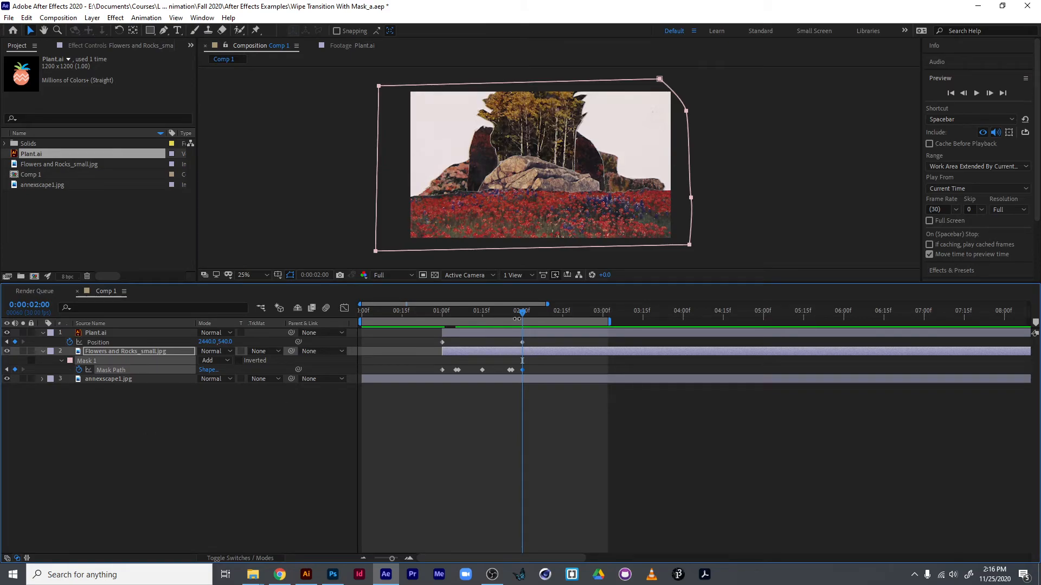
Select all Position and Mask Path keyframes, stretch them proportionally so the last ones land at 0:00:02:25, and preview the slower wipe
drag(522, 321, 438, 379)
drag(426, 339, 590, 375)
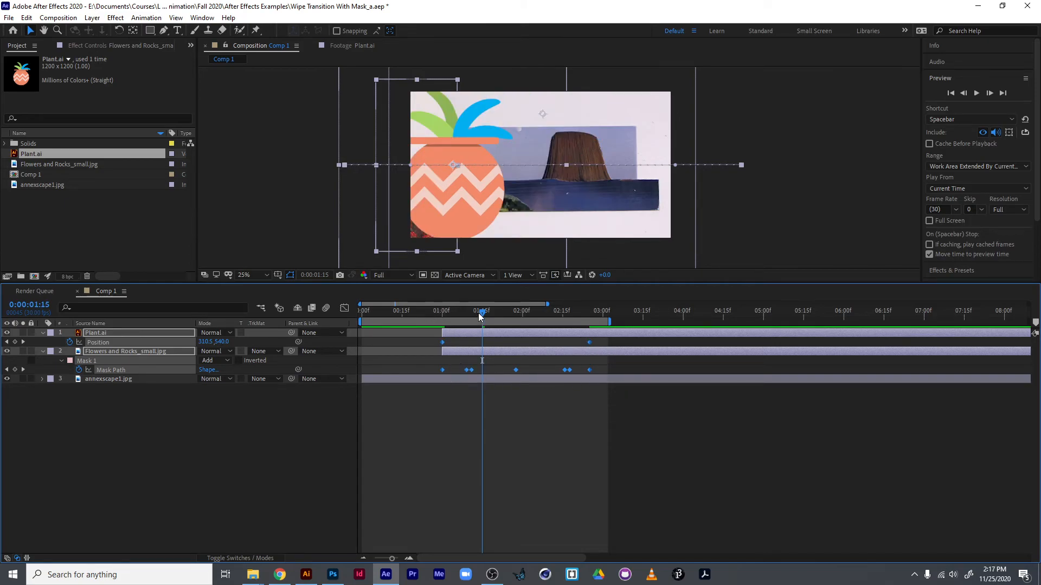
key(Home)
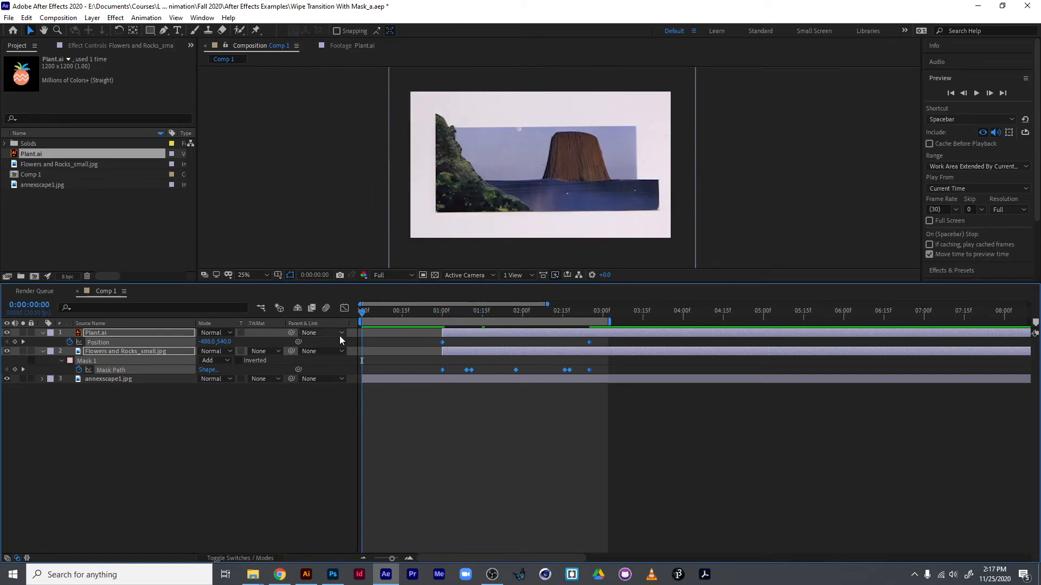
key(space)
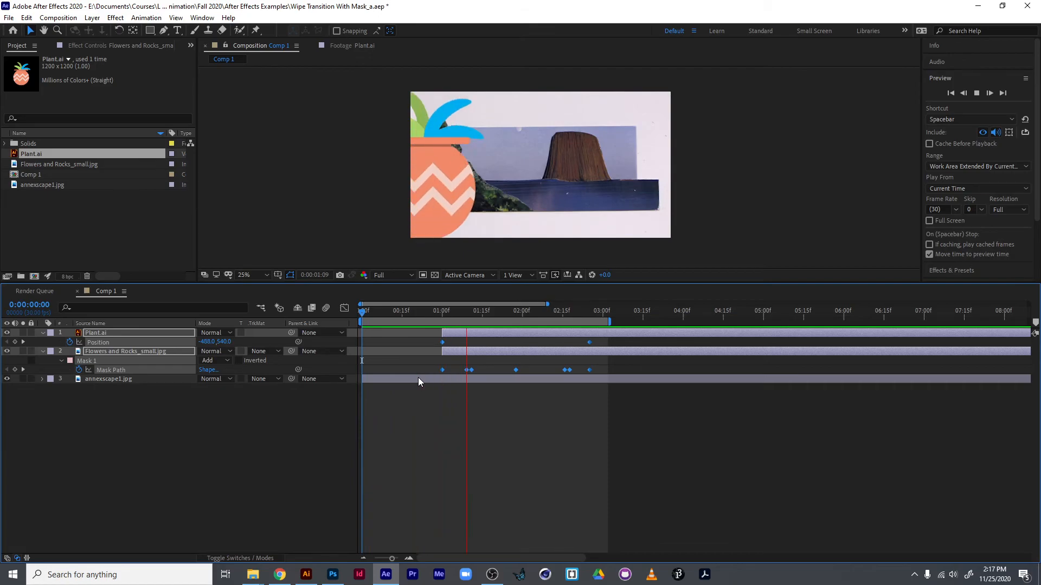
key(space)
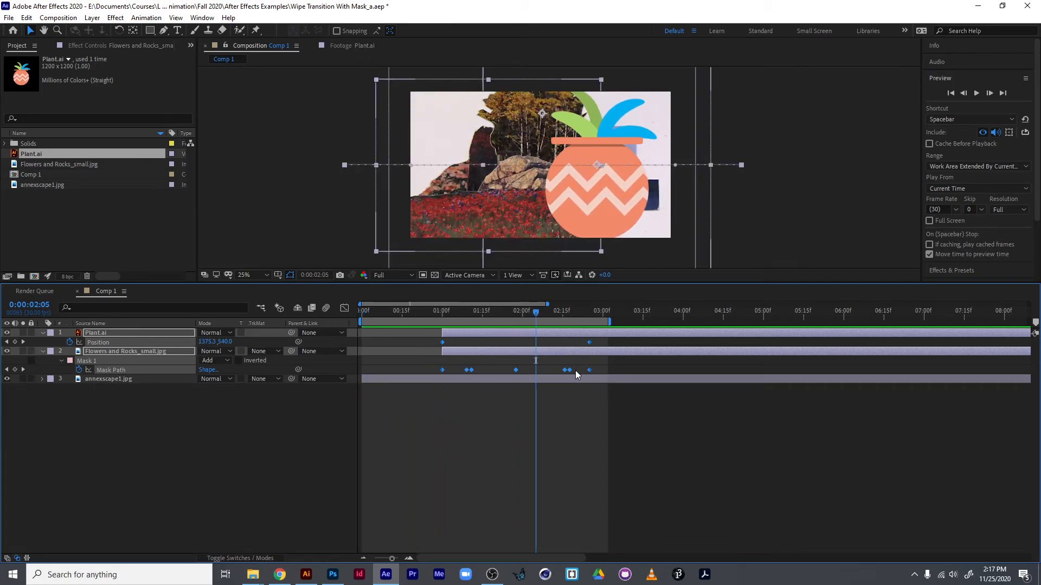
Try compressing all the selected keyframes to within about two frames after 0:00:01:00, preview the result, and undo the compression
drag(590, 371, 448, 377)
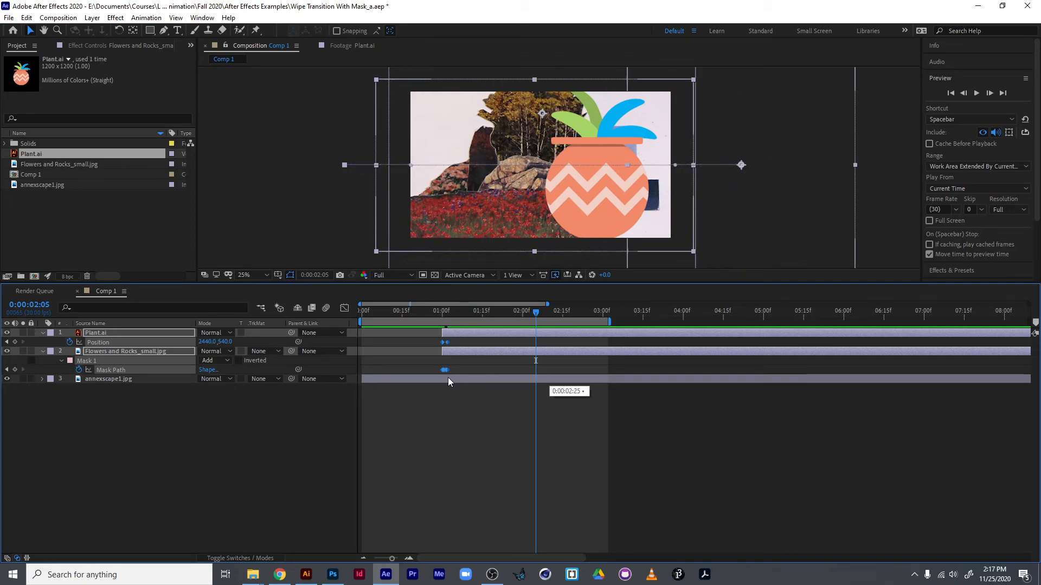
click(431, 312)
key(space)
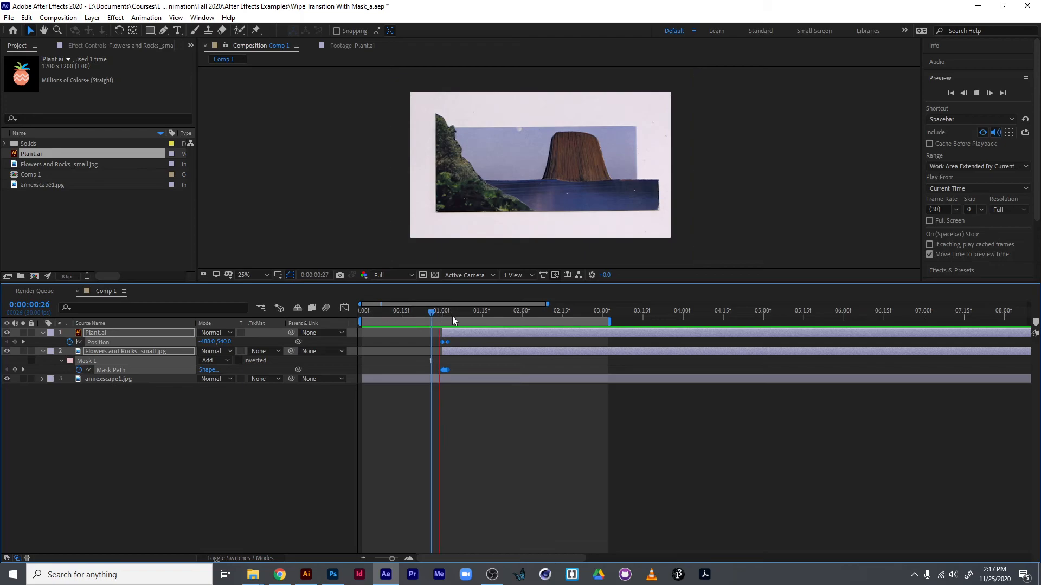
key(space)
key(ctrl+z)
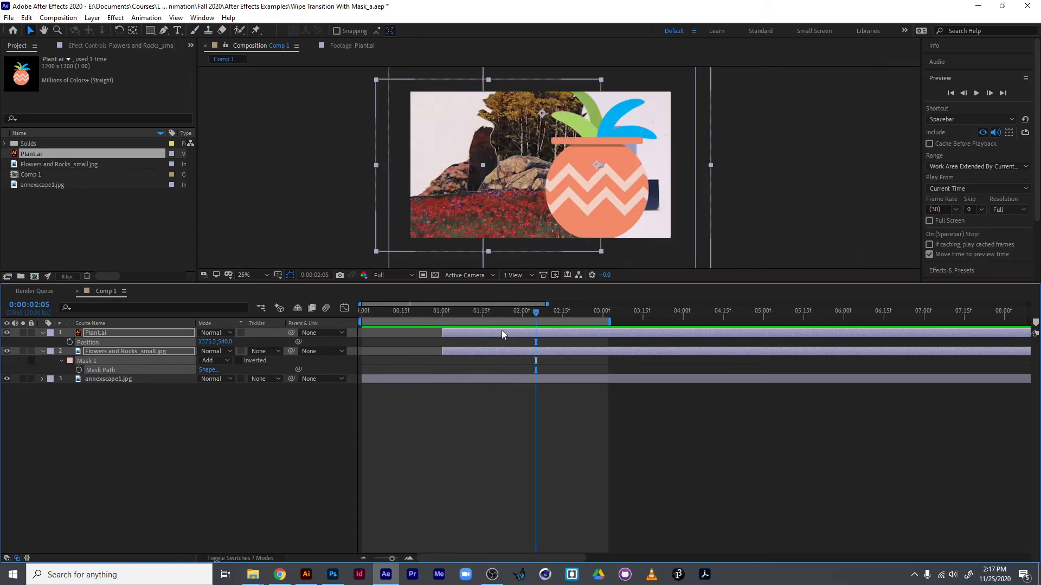
Compress the selected keyframes proportionally so the last ones land at about 0:00:01:07, and preview the faster wipe from the beginning
drag(591, 373, 463, 369)
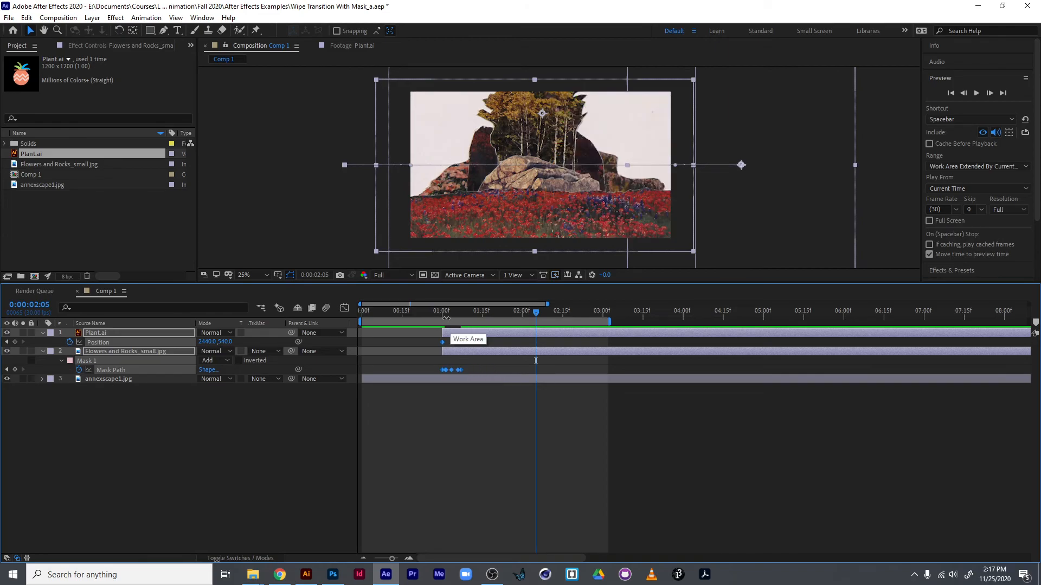
key(Home)
key(space)
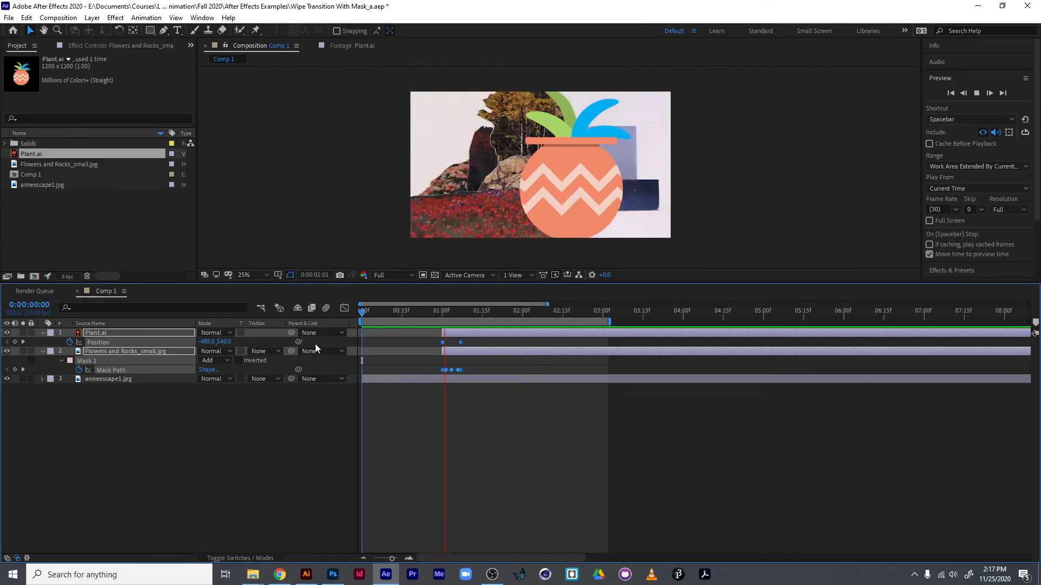
Stretch the selected keyframes proportionally so the last ones land at about 0:00:01:29, and move the current time to 0:00:01:15
key(space)
drag(463, 370, 519, 370)
drag(514, 317, 485, 320)
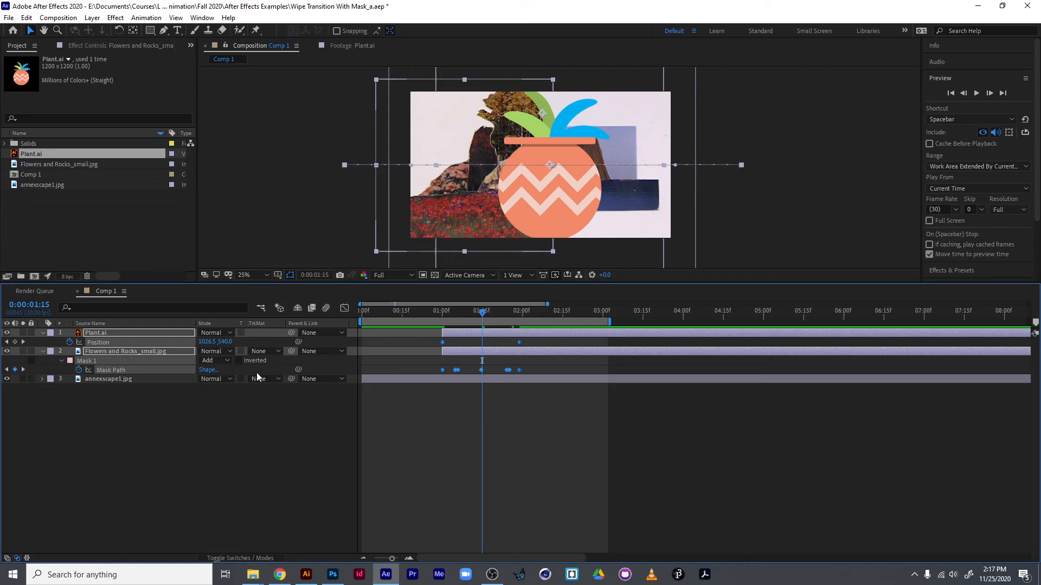
Enable motion blur for the Plant.ai and Flowers and Rocks_small.jpg layers, and compare the frame with the composition's motion blur off and on
click(255, 558)
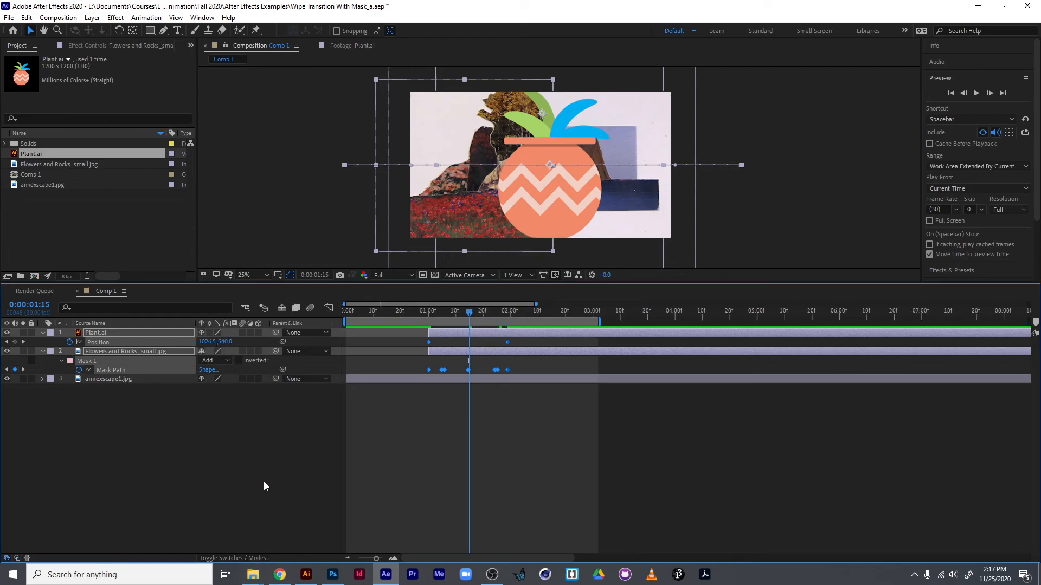
click(242, 351)
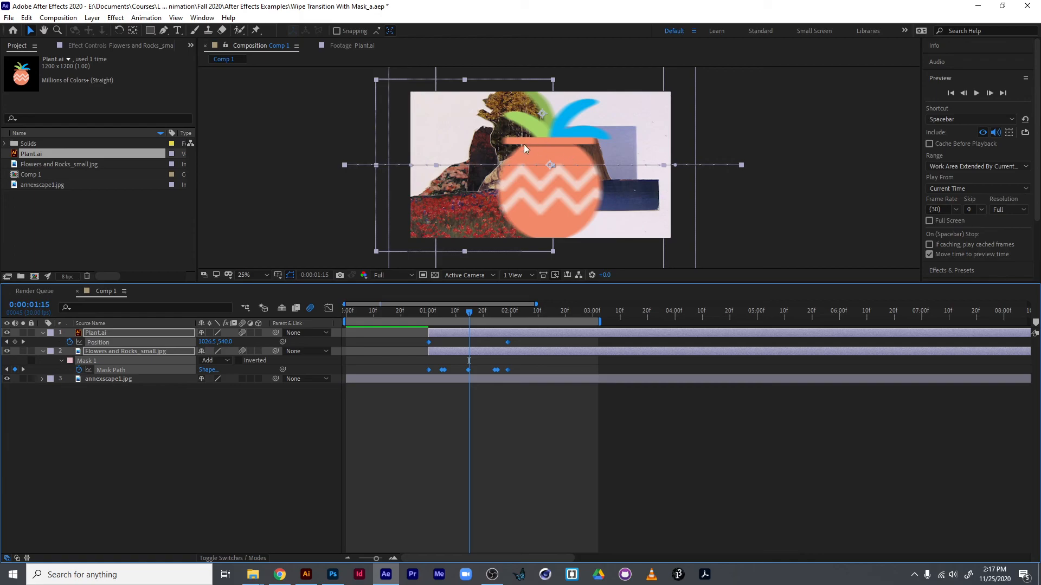
click(309, 309)
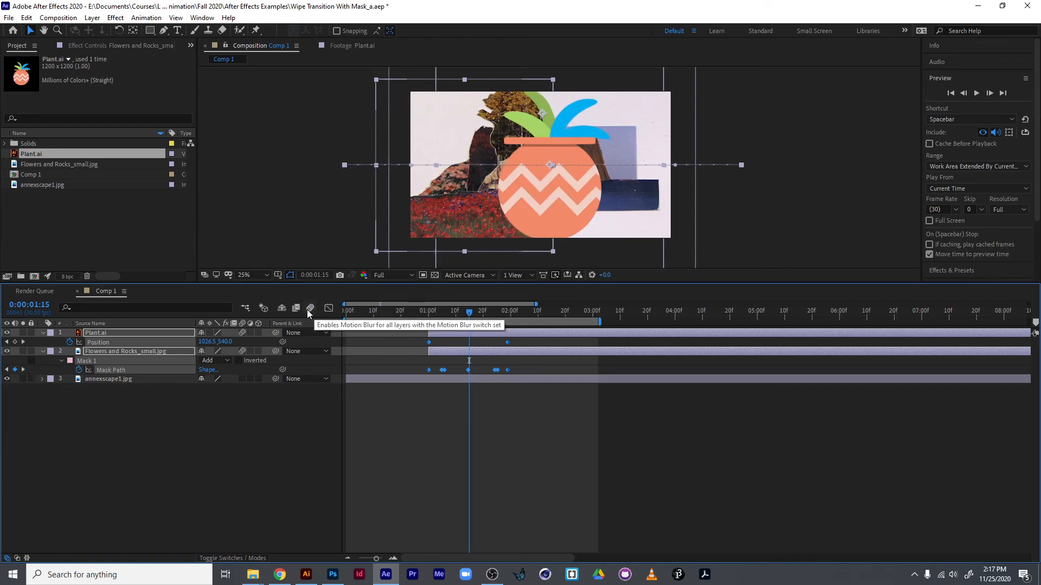
click(309, 309)
click(310, 309)
click(310, 309)
Preview the wipe from the beginning, comparing playback with the composition's motion blur off and on, and stop with it enabled
click(446, 318)
drag(445, 316, 340, 321)
key(space)
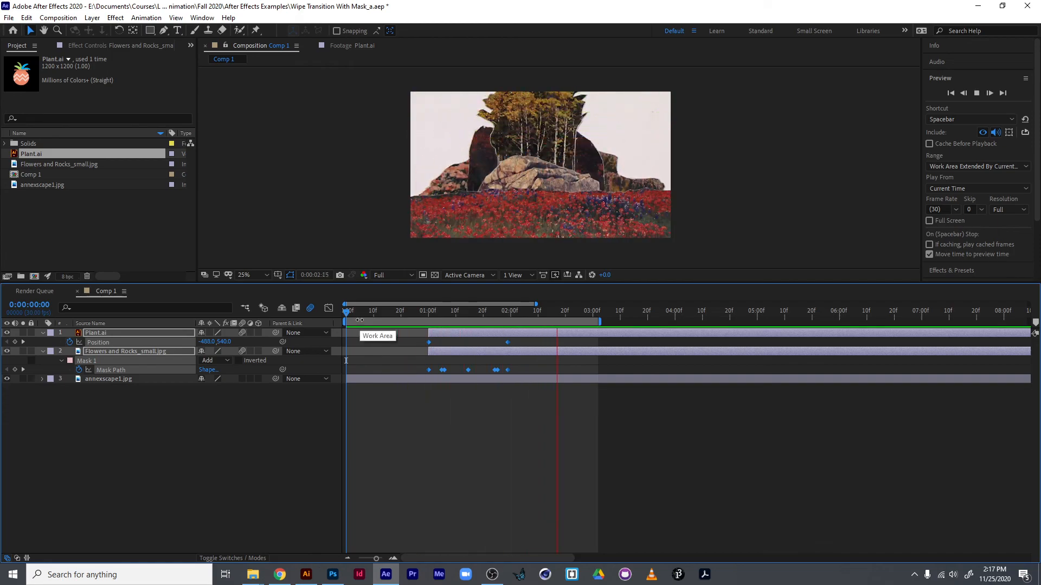
click(312, 308)
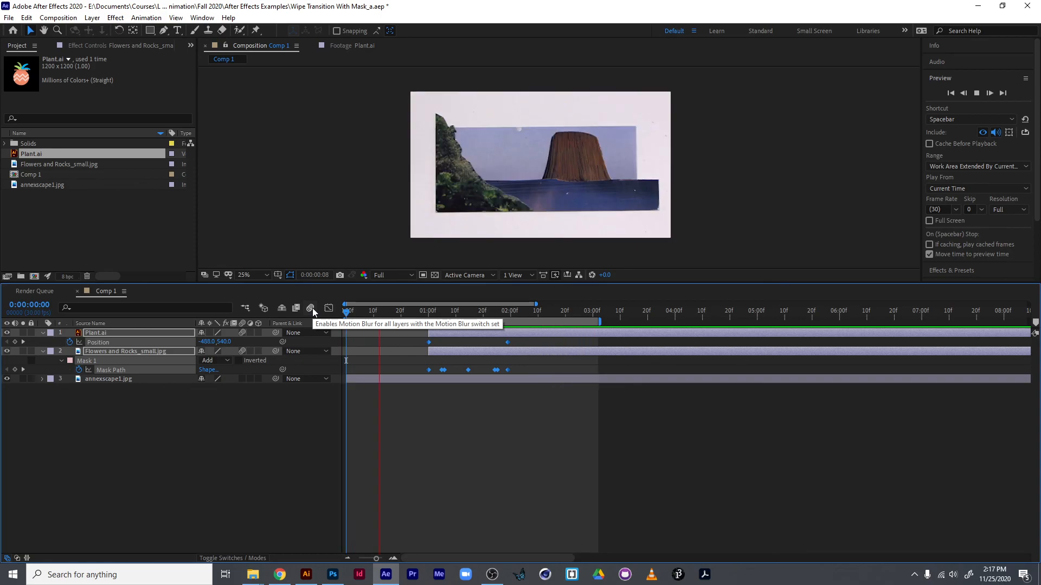
click(310, 308)
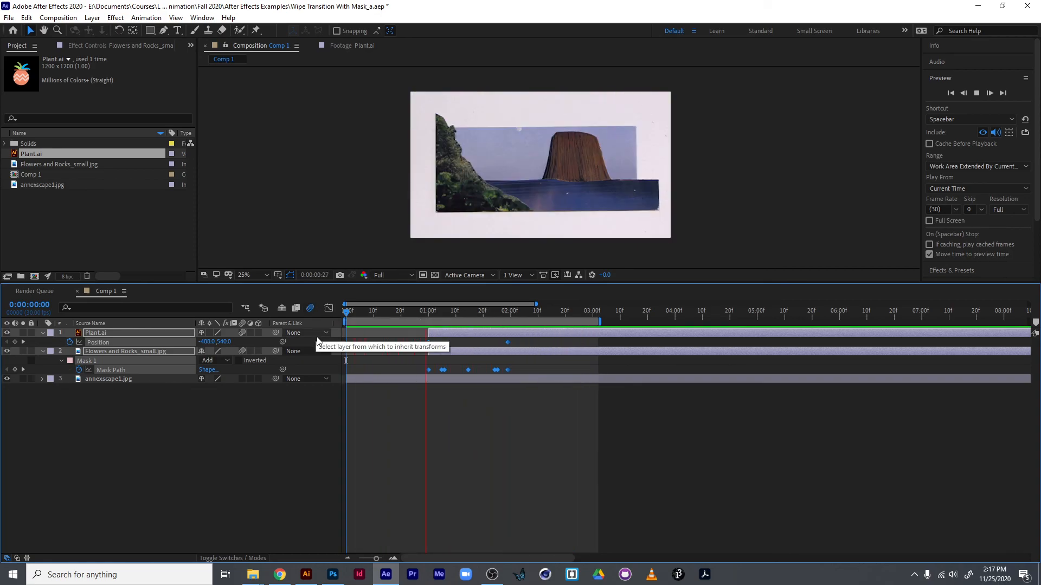
key(space)
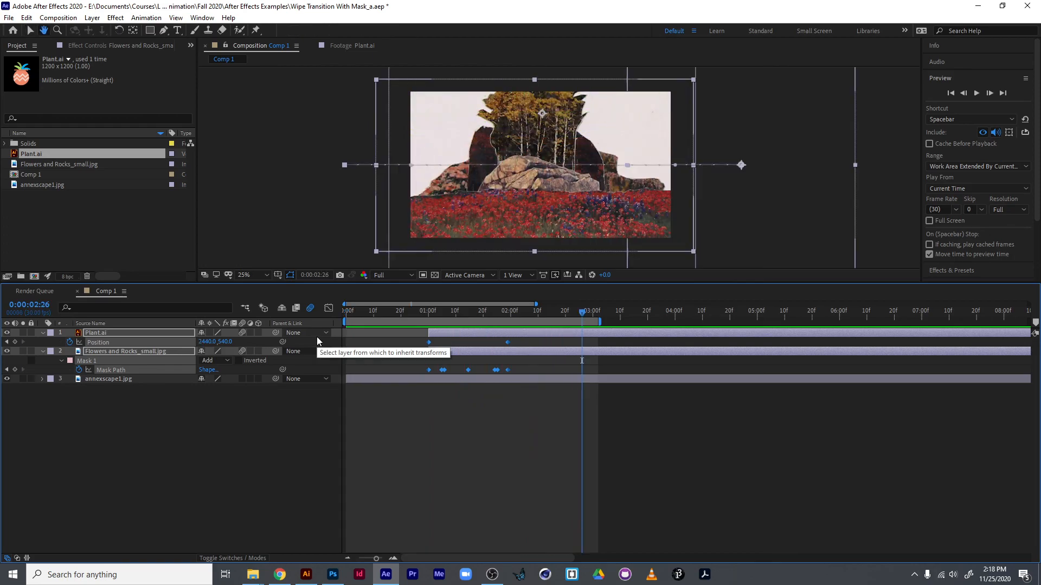